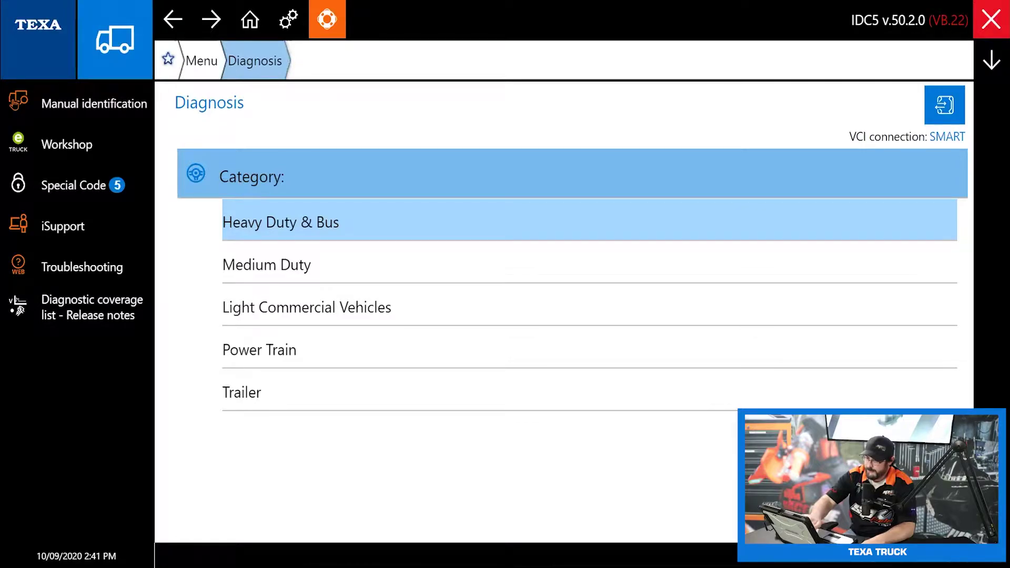
- Identify the vehicle for diagnosis as Heavy Duty & Bus, make FREIGHTLINER, model Cummins
scroll(568, 394, down, 5)
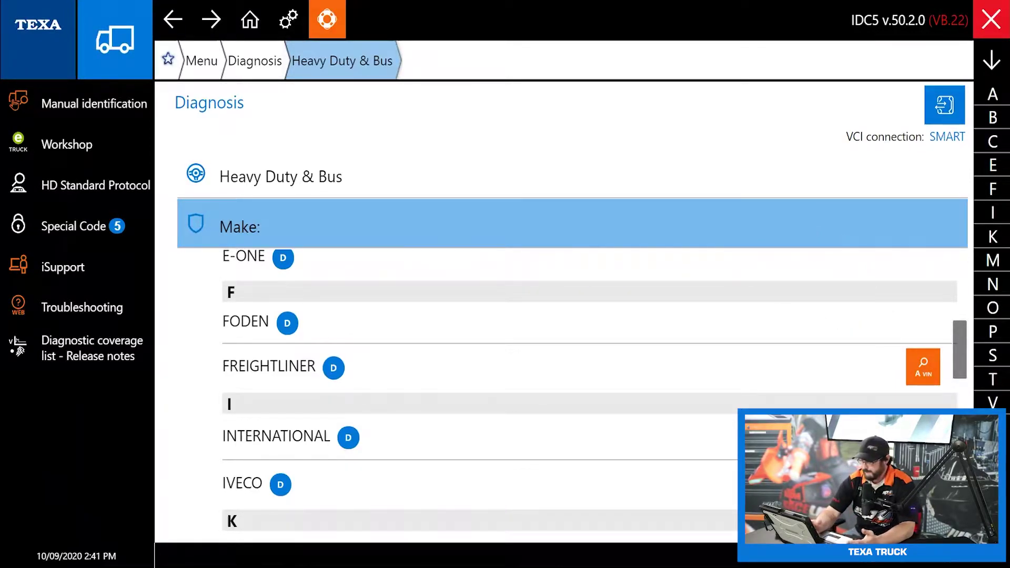
scroll(594, 394, down, 2)
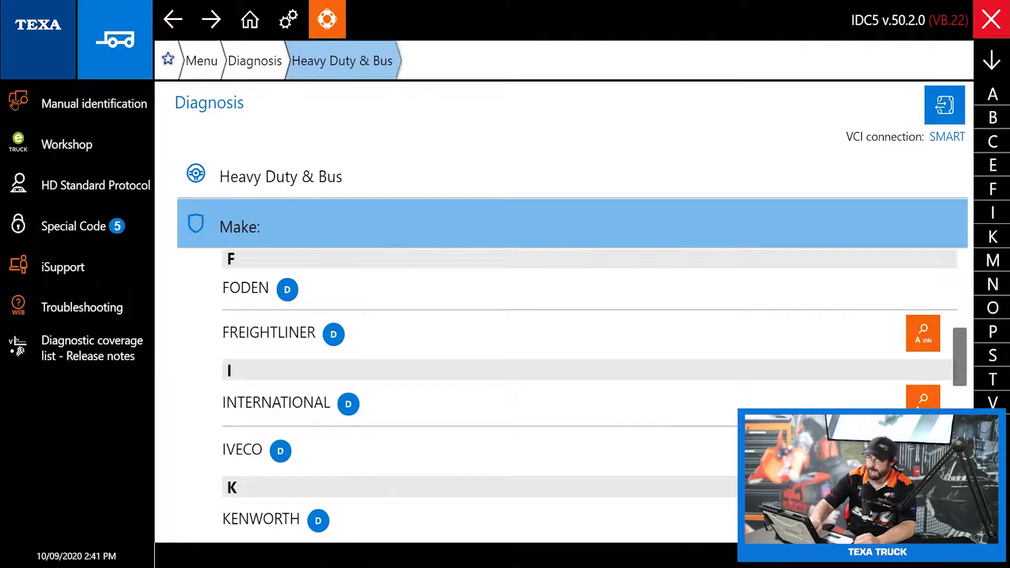
click(432, 341)
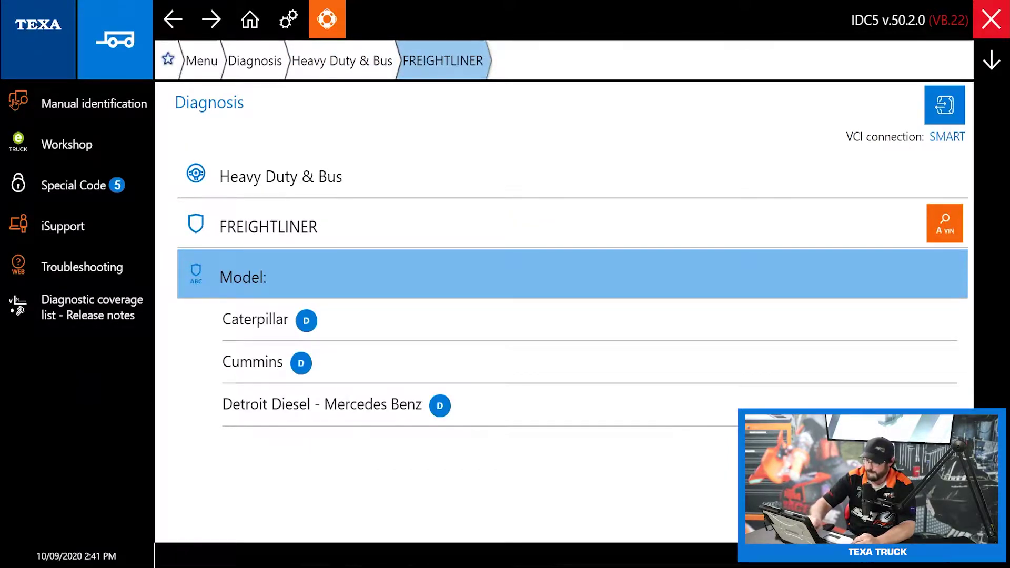
click(252, 362)
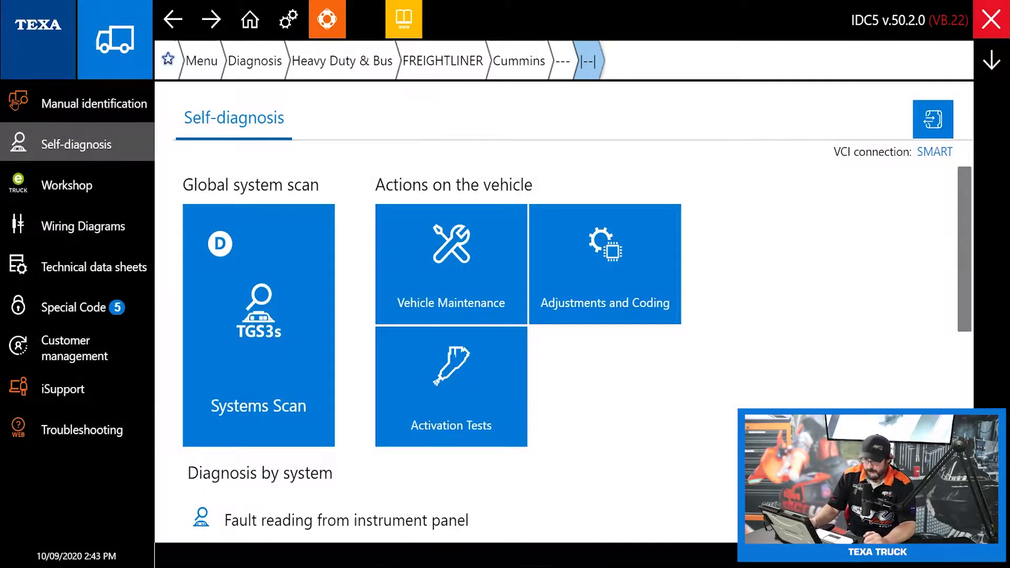
- Open the diesel injection wiring diagram for the Cummins ISB6.7 CM2350
click(83, 226)
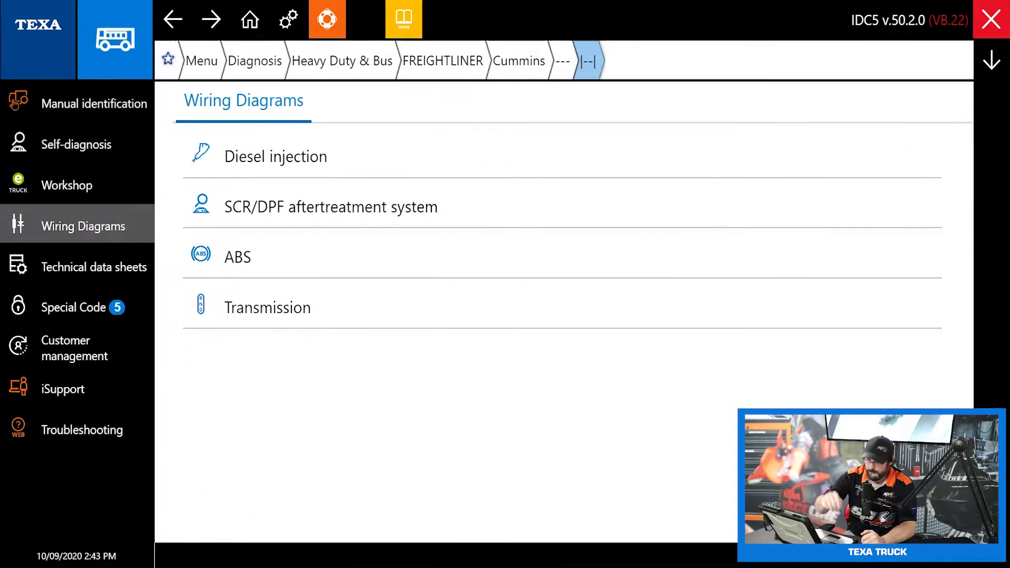
click(275, 156)
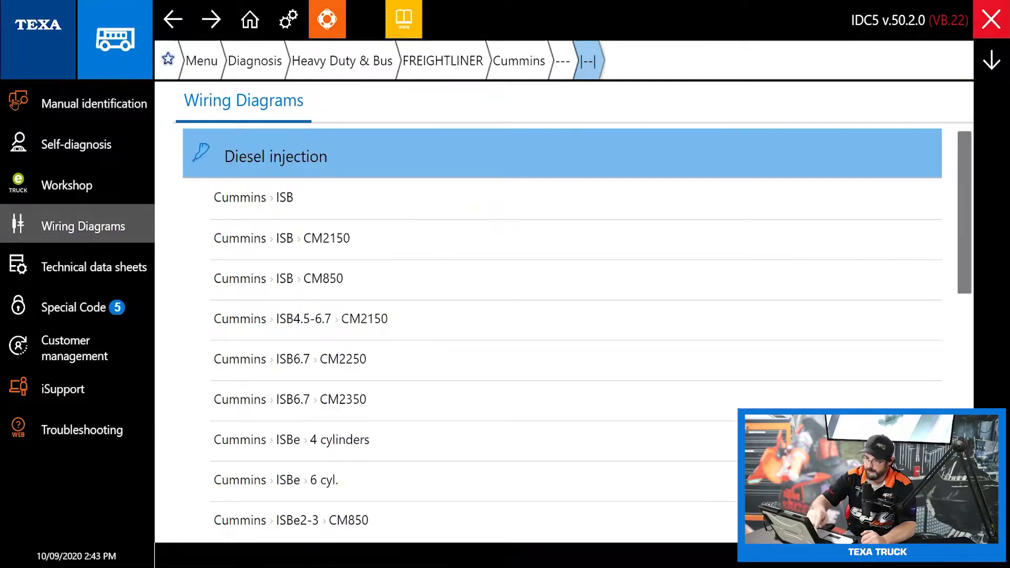
scroll(526, 315, down, 1)
scroll(526, 316, down, 1)
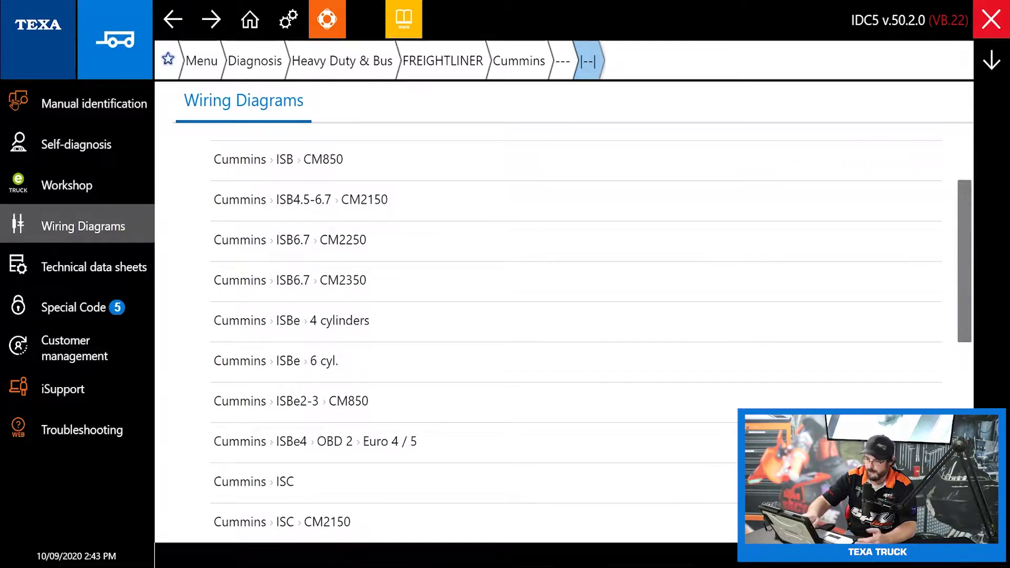
scroll(526, 315, up, 2)
scroll(526, 316, down, 2)
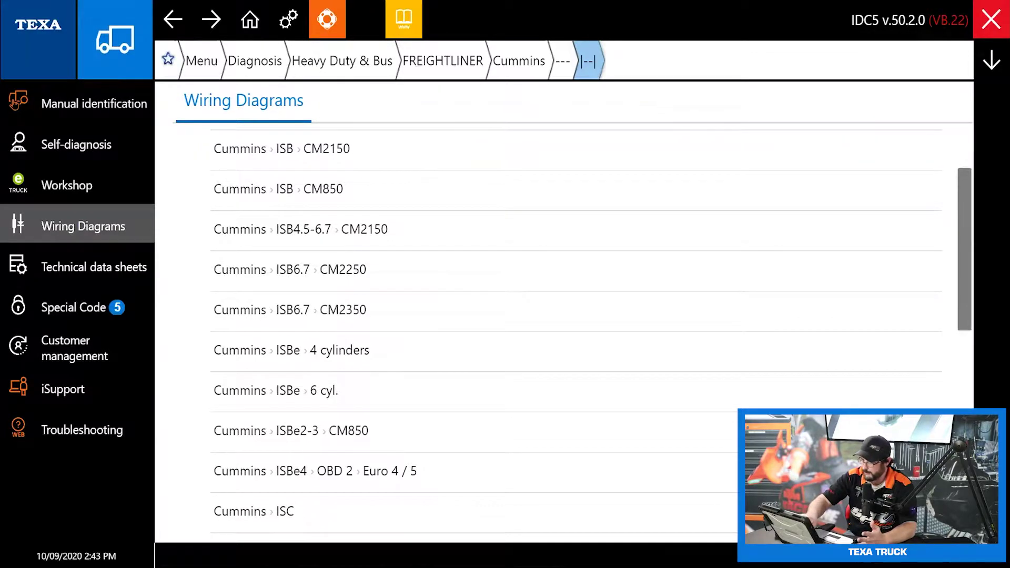
click(290, 311)
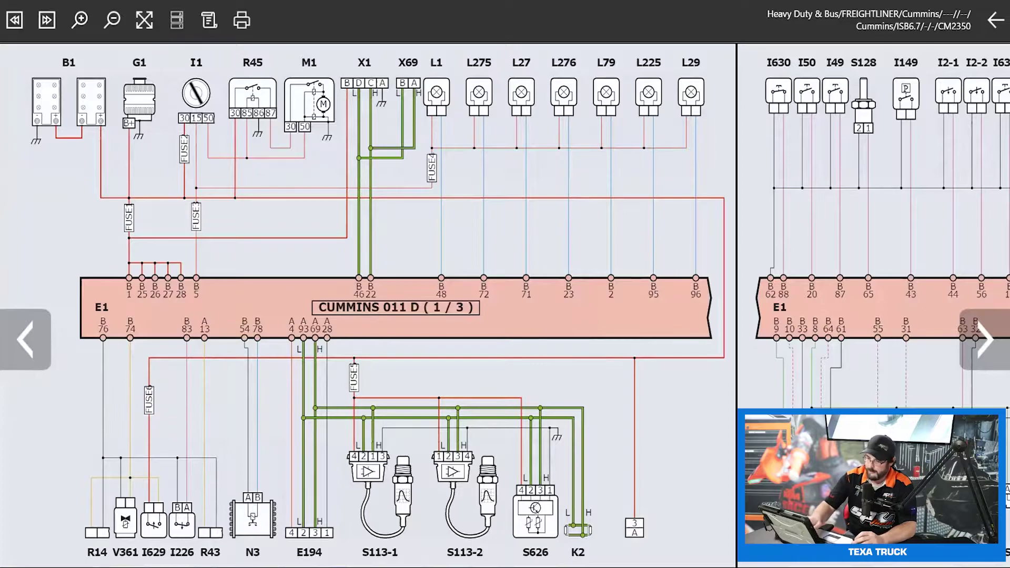
- Look through the sheets of the wiring diagram and display the description of component L275 on sheet 1 / 3
click(985, 339)
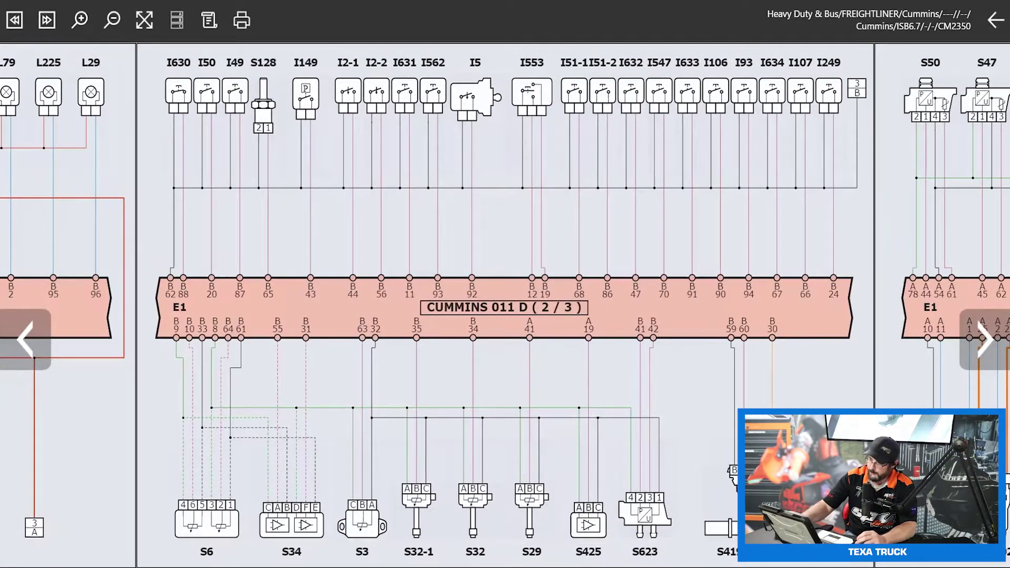
key(Right)
key(Left)
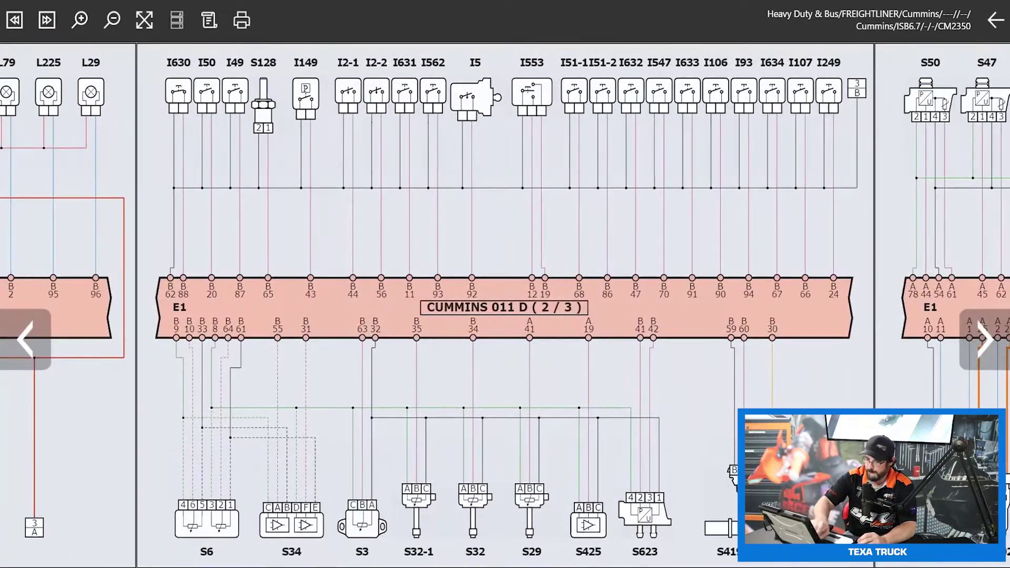
key(Left)
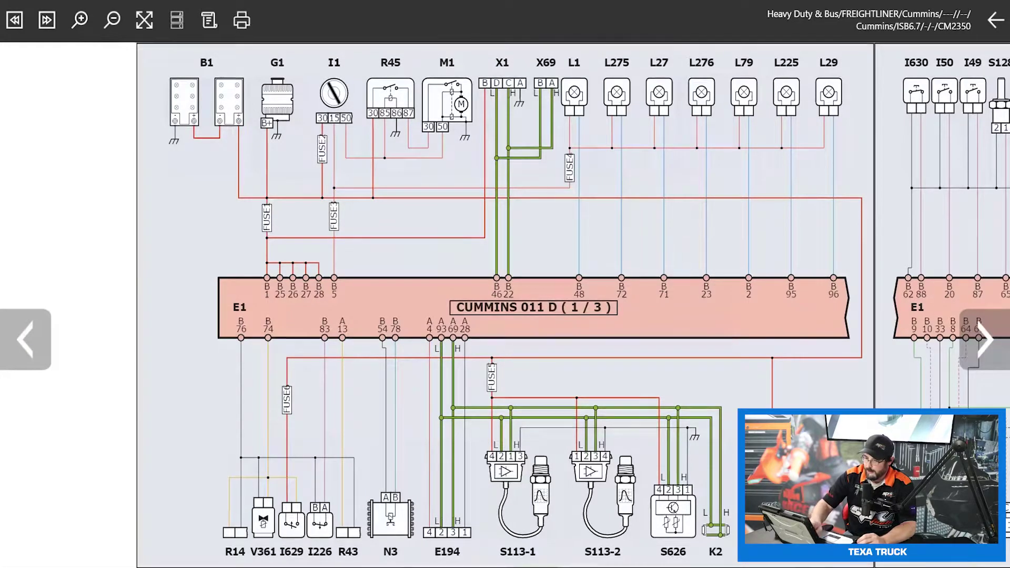
click(616, 95)
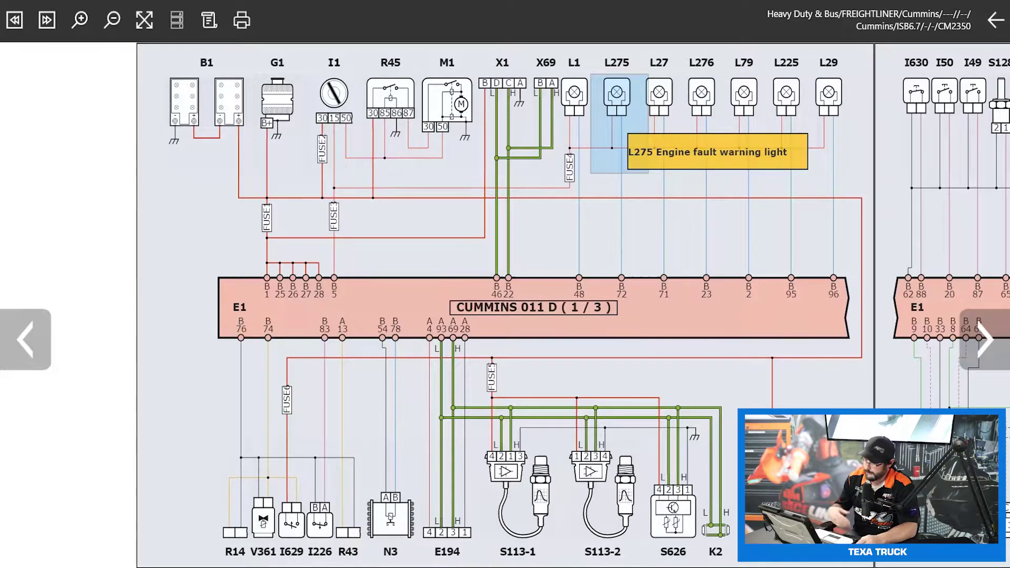
- Read the generic check sheet for NOx sensor S113-1, then close it and leave the wiring diagram
click(520, 489)
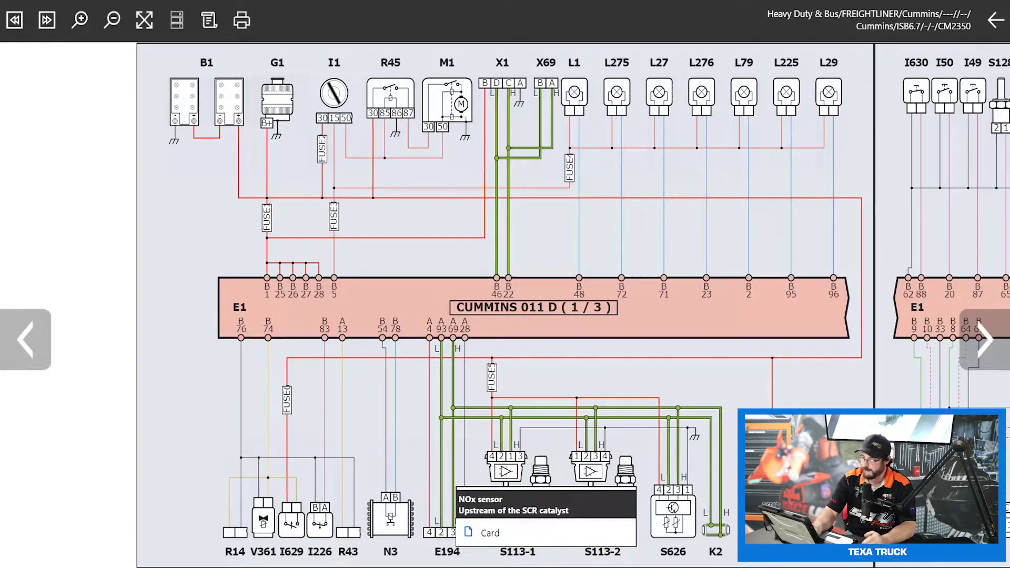
click(489, 532)
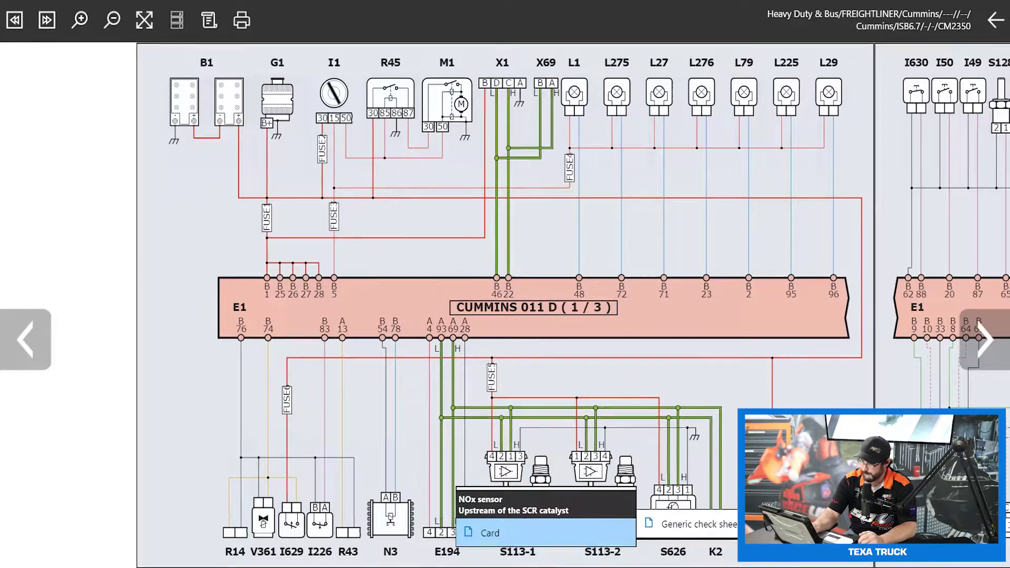
click(694, 524)
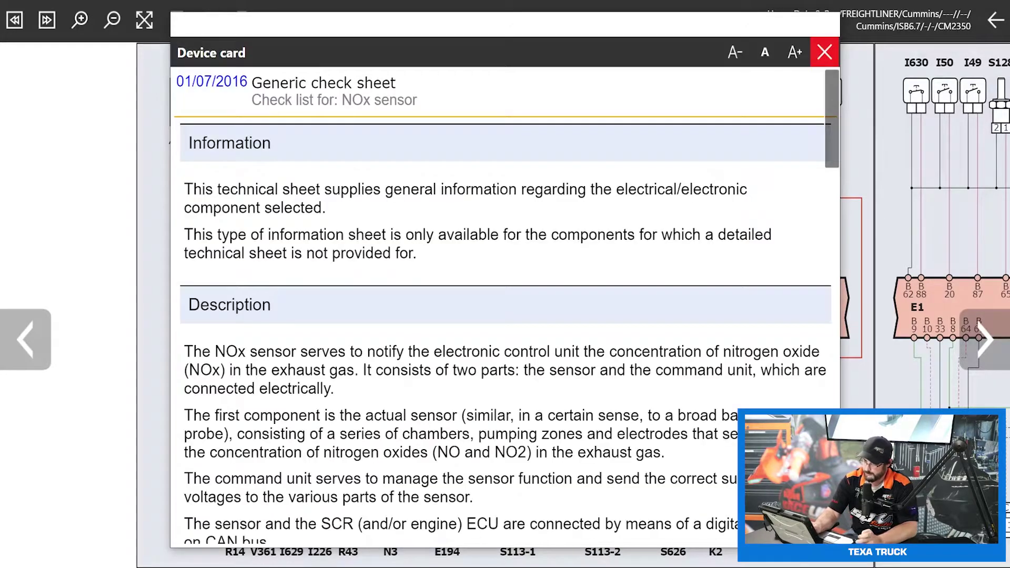
scroll(505, 305, down, 10)
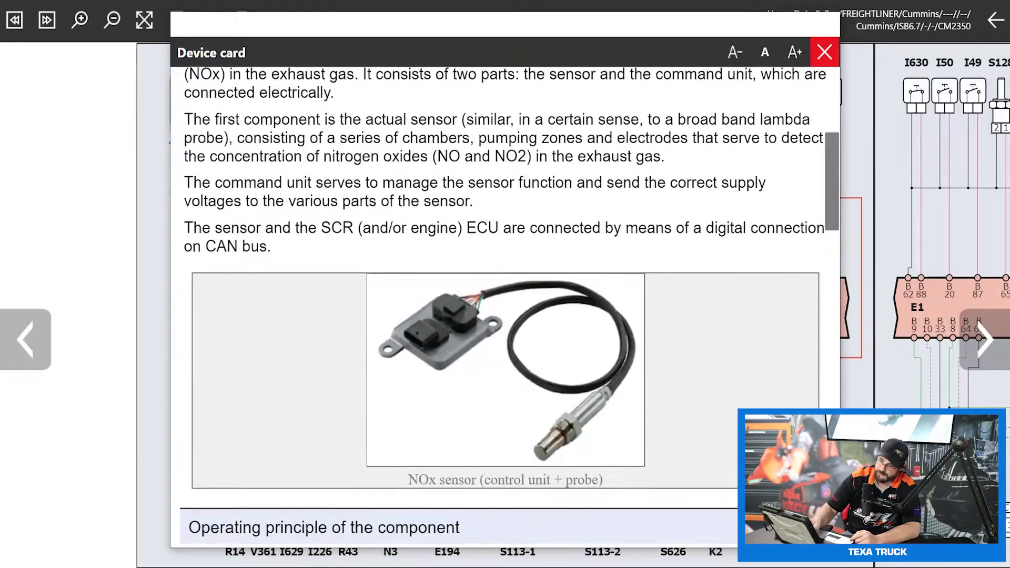
scroll(505, 305, up, 4)
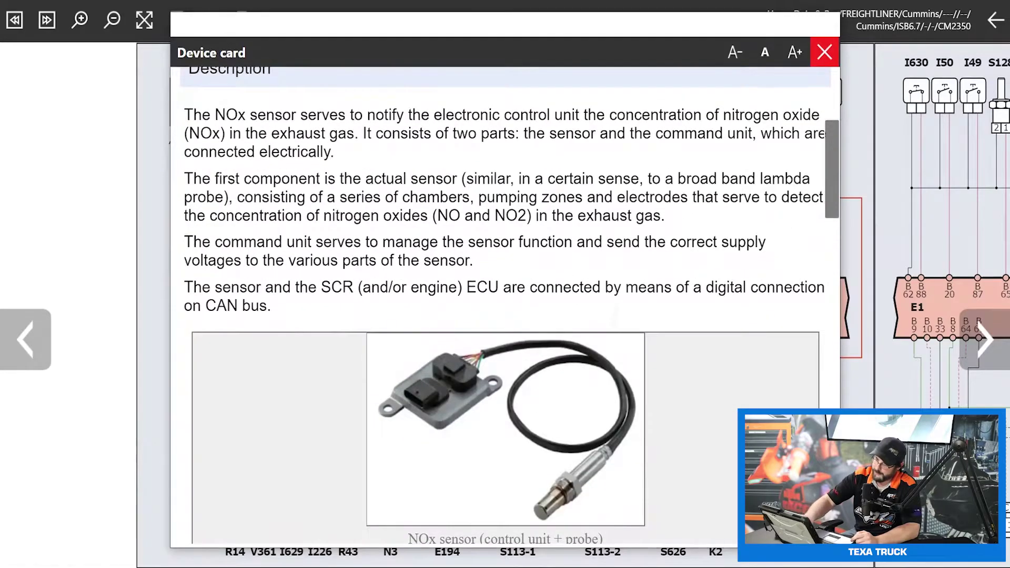
scroll(505, 305, down, 5)
scroll(505, 305, down, 8)
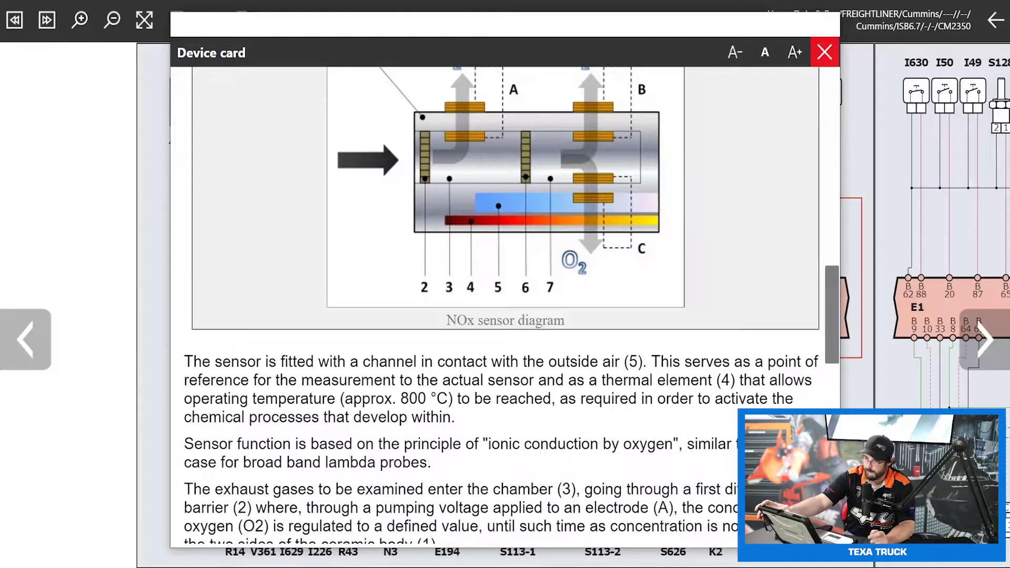
click(825, 52)
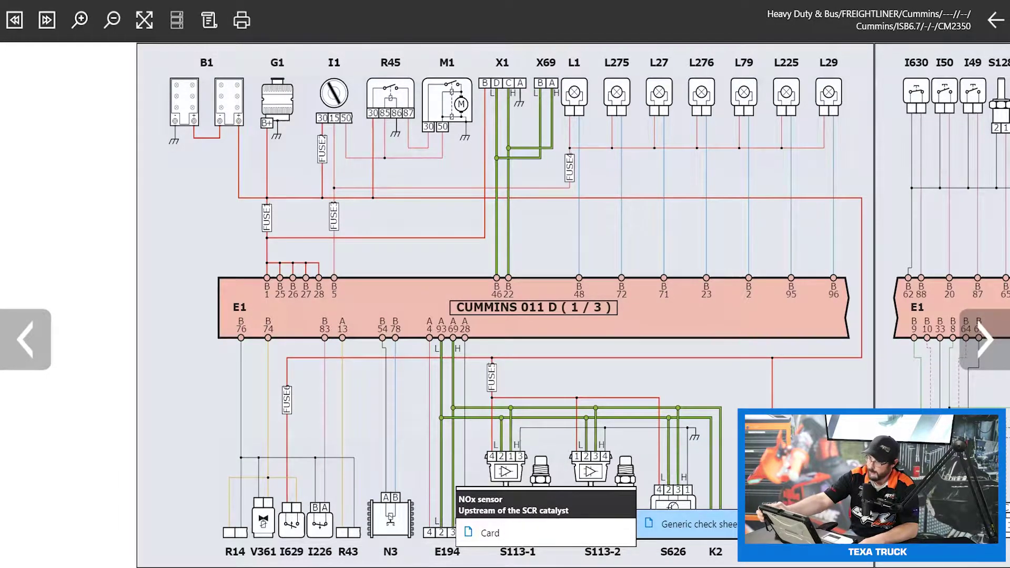
click(995, 20)
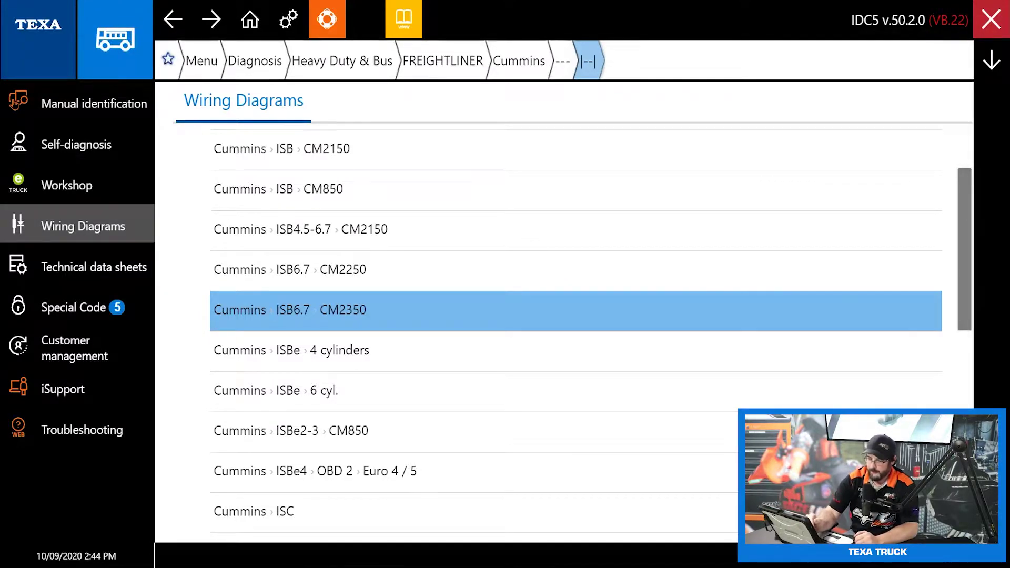
- Open the VGT Cummins actuator sheet from the diesel injection technical data sheets for Cummins EPA 07 / 10 / 13
click(87, 266)
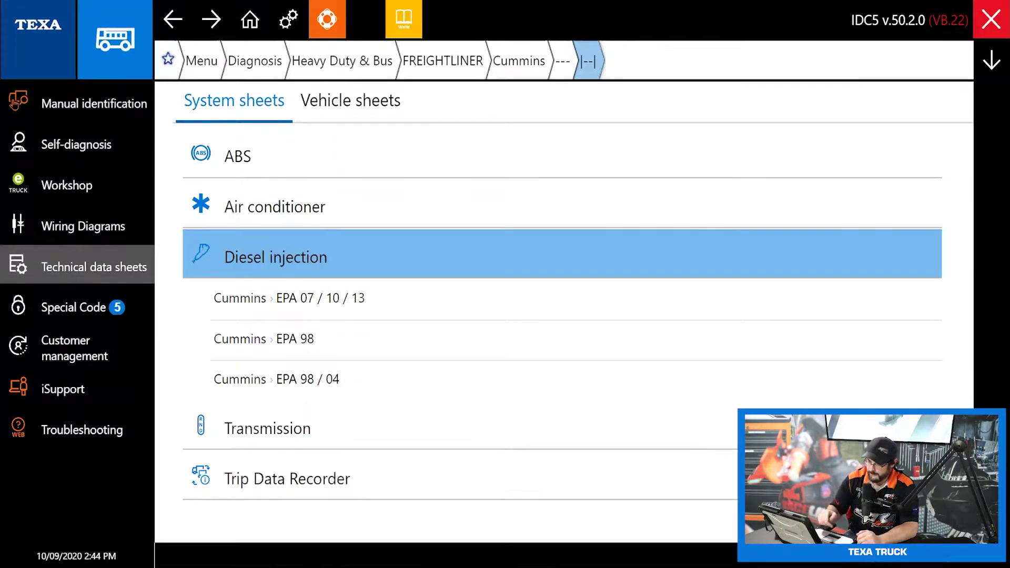
click(393, 299)
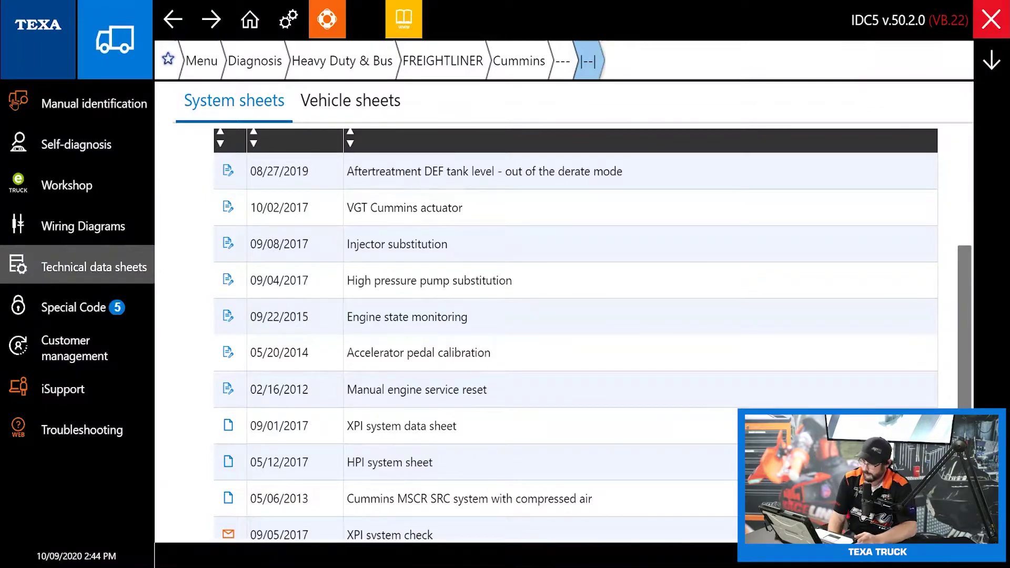
click(513, 208)
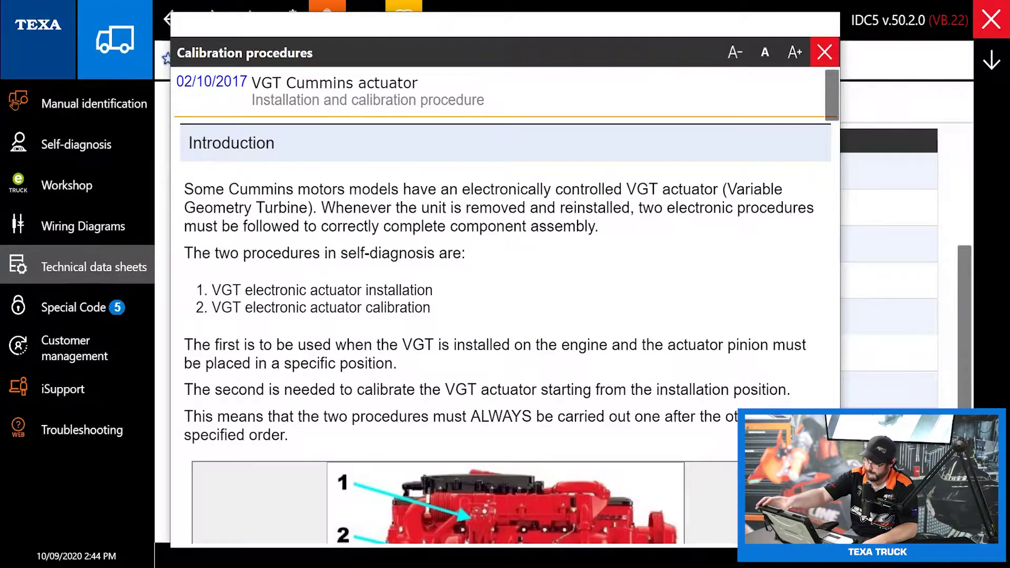
- Read through the VGT actuator's removal, installation and calibration procedures, and close the sheet
scroll(500, 305, down, 10)
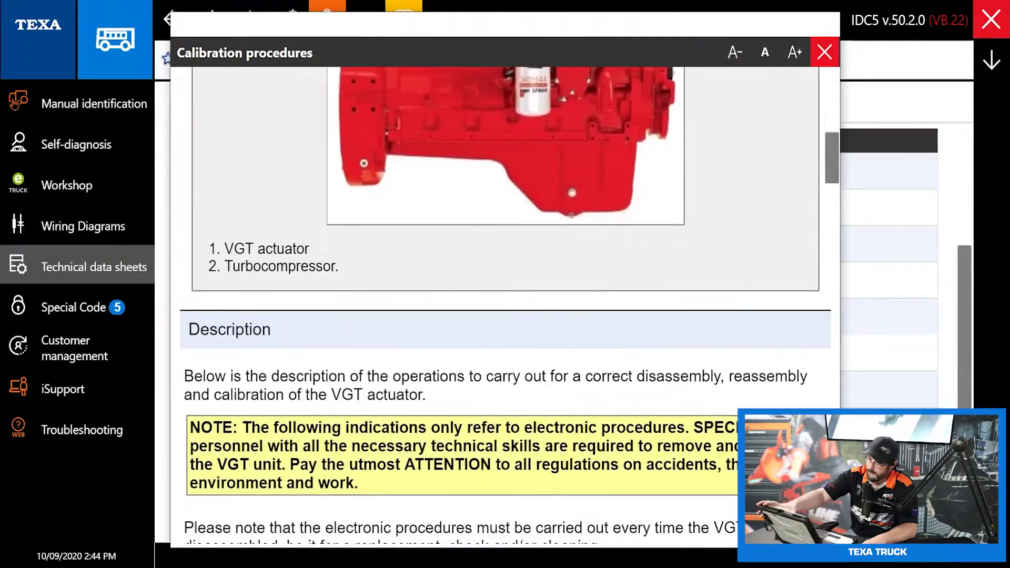
scroll(500, 305, down, 8)
scroll(500, 305, down, 8)
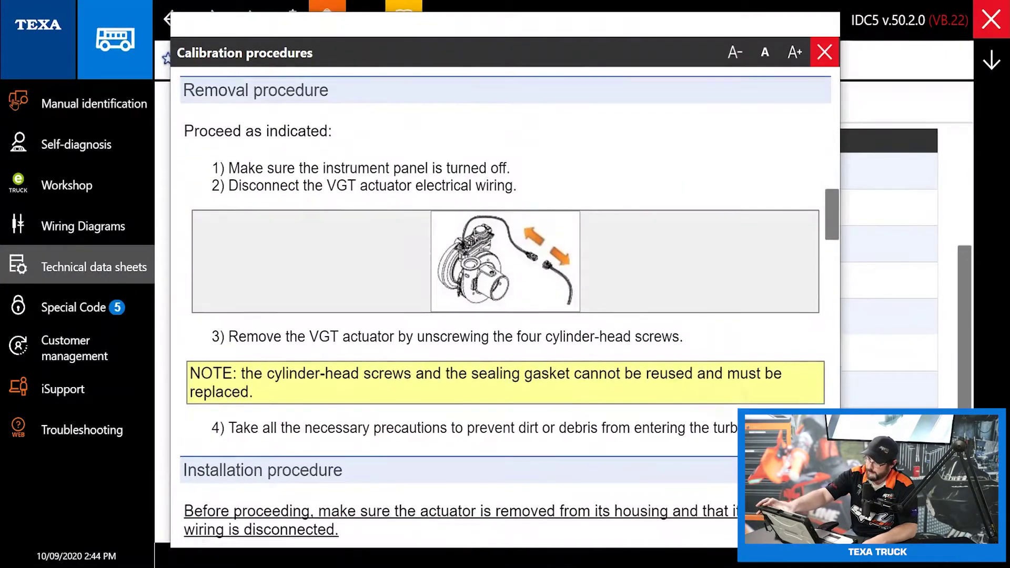
scroll(500, 305, down, 10)
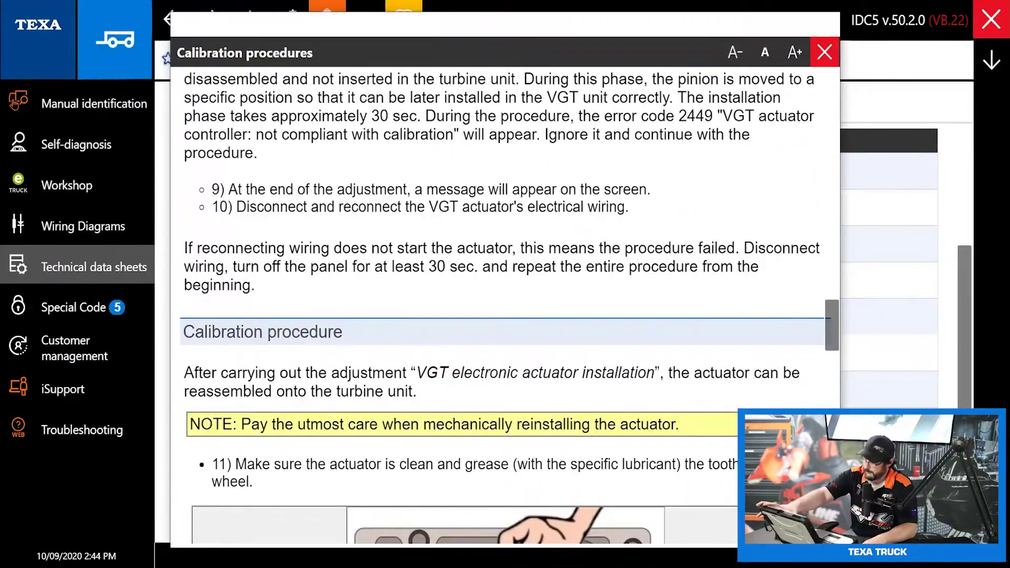
scroll(500, 305, down, 8)
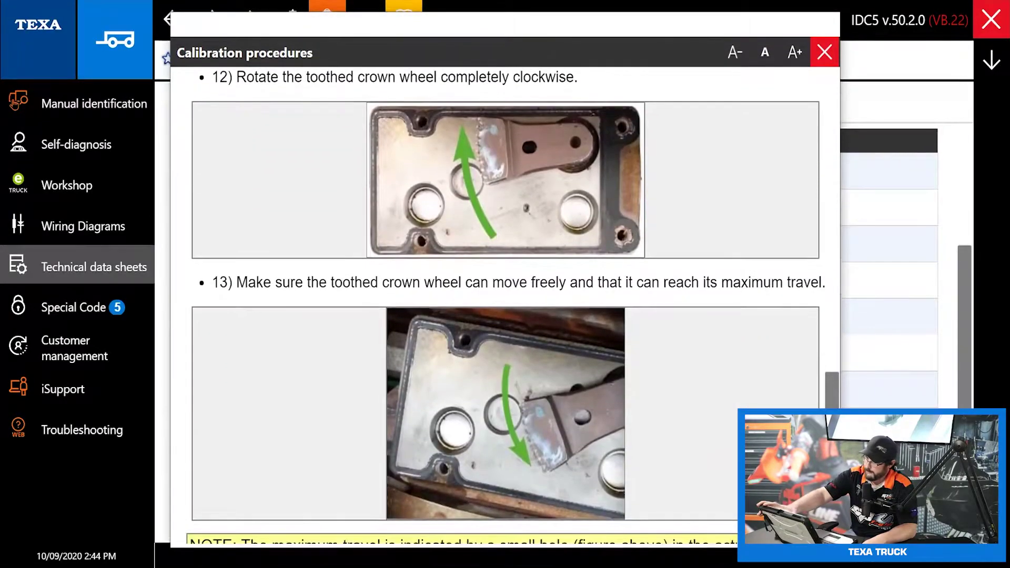
scroll(500, 305, up, 6)
scroll(500, 305, up, 7)
click(824, 52)
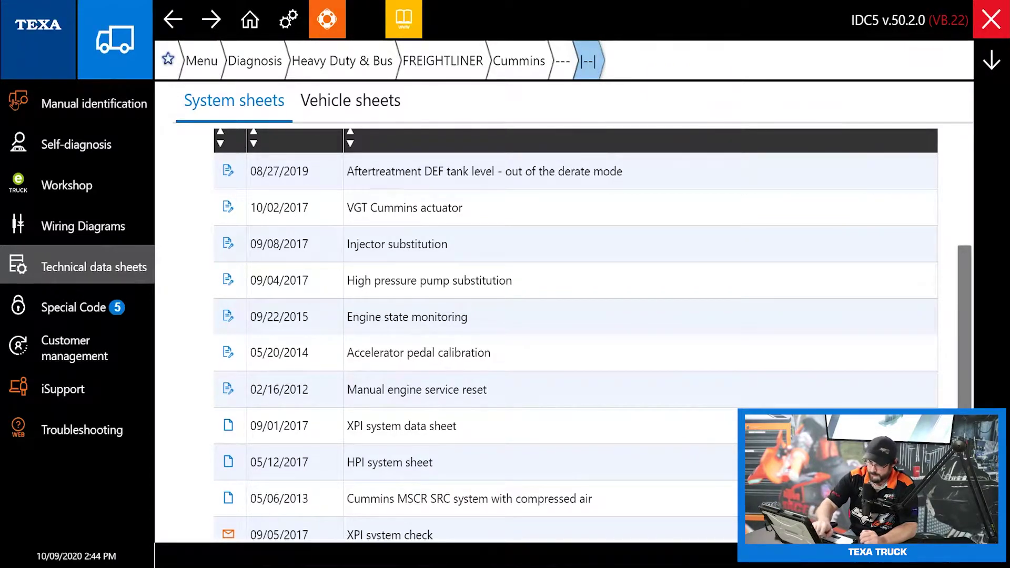
- Check the Special Code off-line mode status and view the customer management records, closing each
click(74, 307)
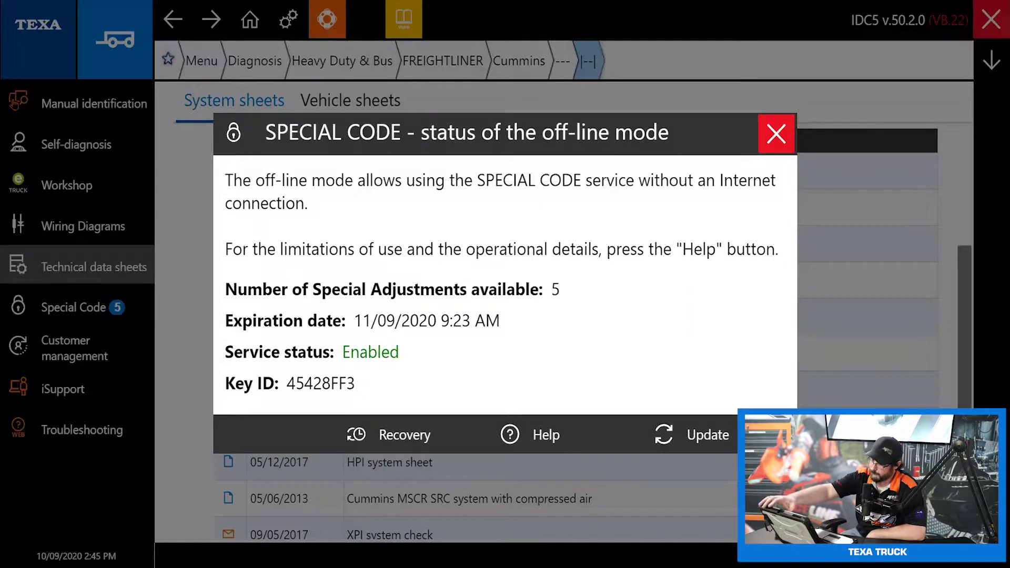
click(777, 136)
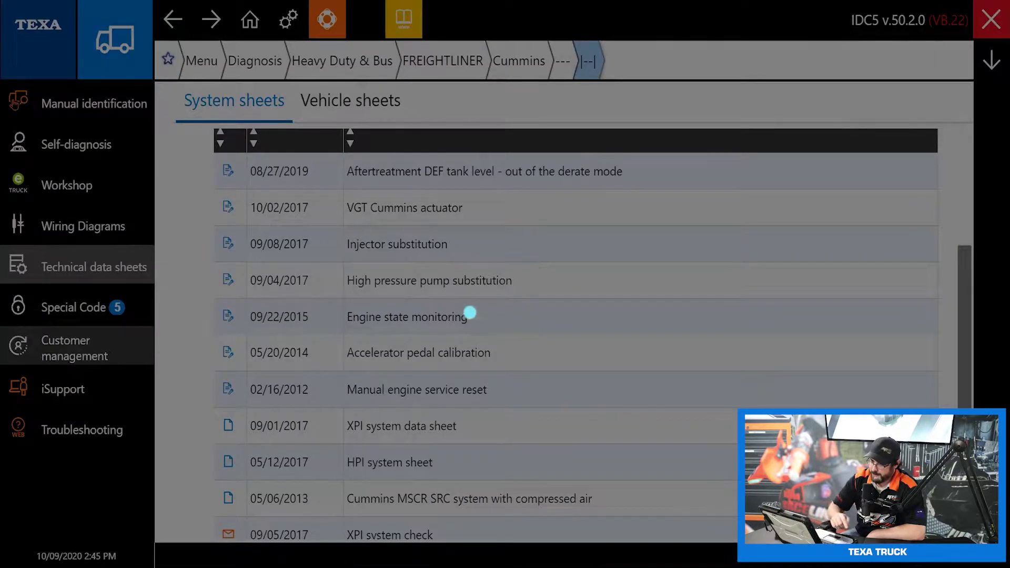
click(74, 348)
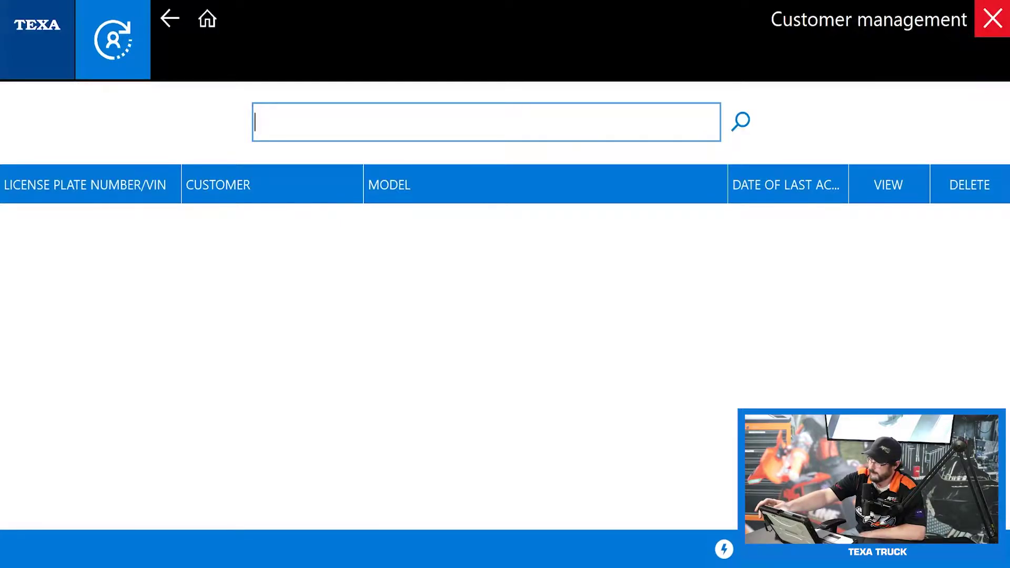
click(992, 19)
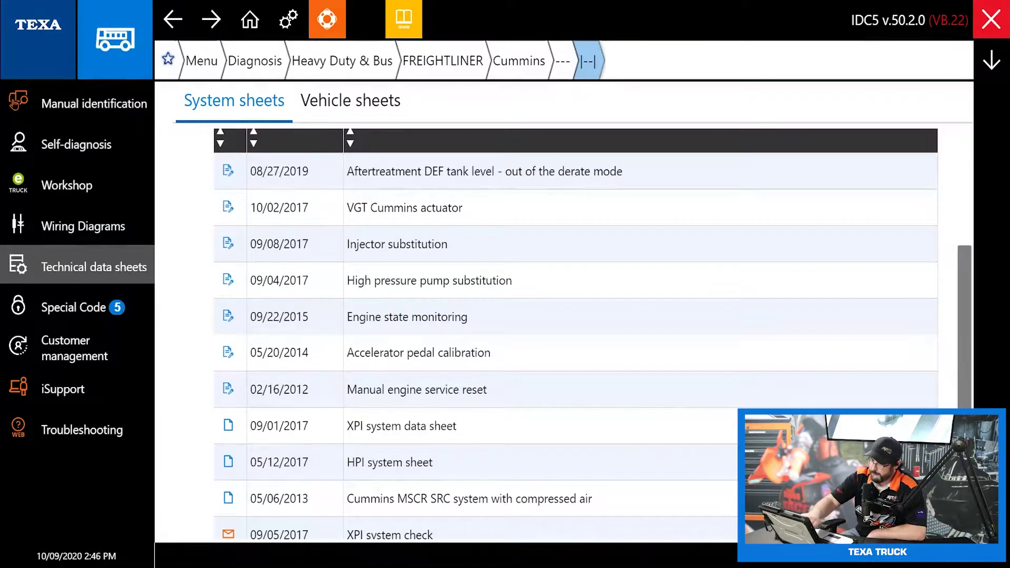
- Run the TGS3s global systems scan in DEMO diagnosis mode and acknowledge its ignition and error-clearing notices
scroll(526, 316, up, 5)
click(80, 154)
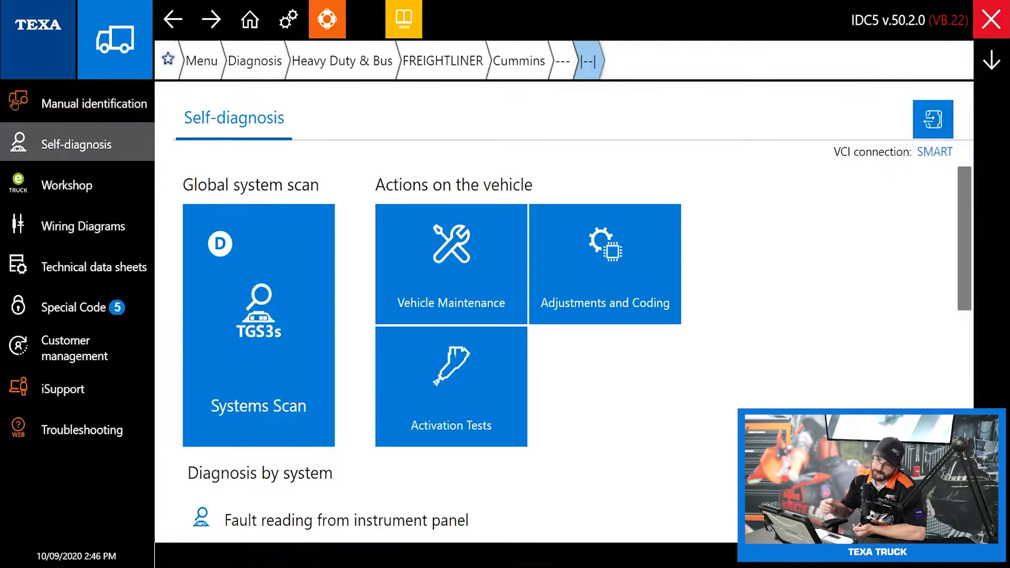
click(277, 317)
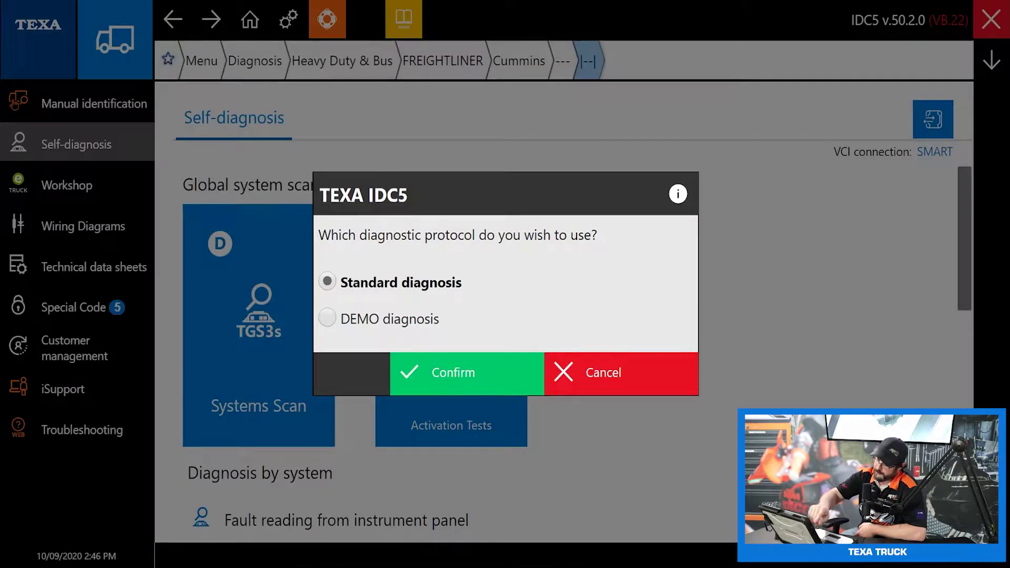
click(327, 318)
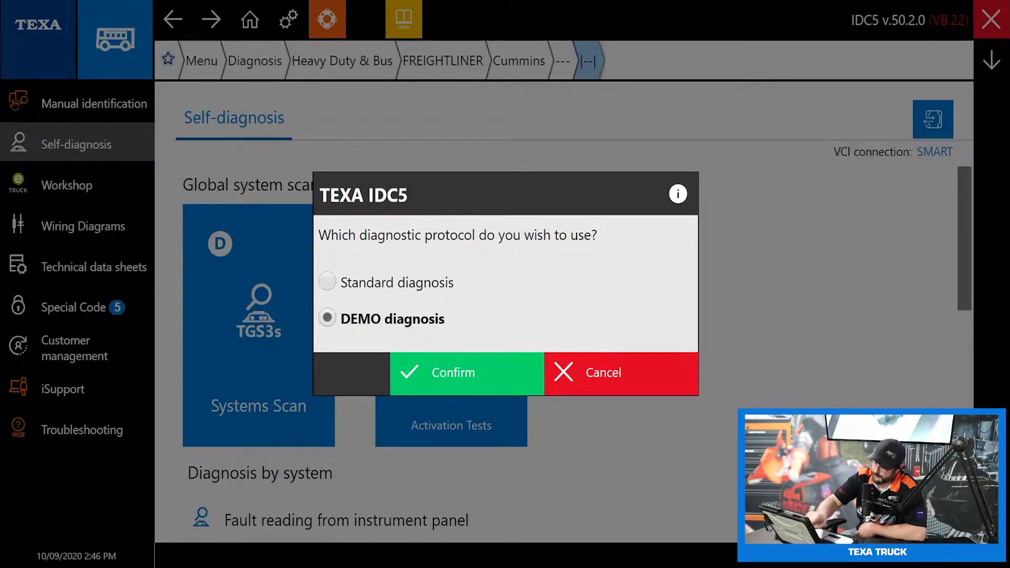
click(453, 372)
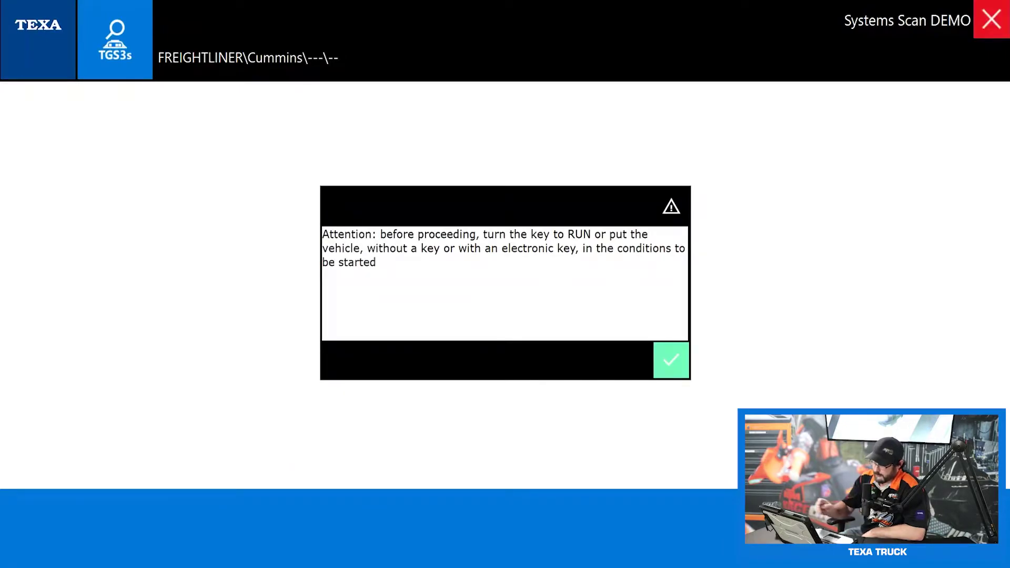
click(670, 354)
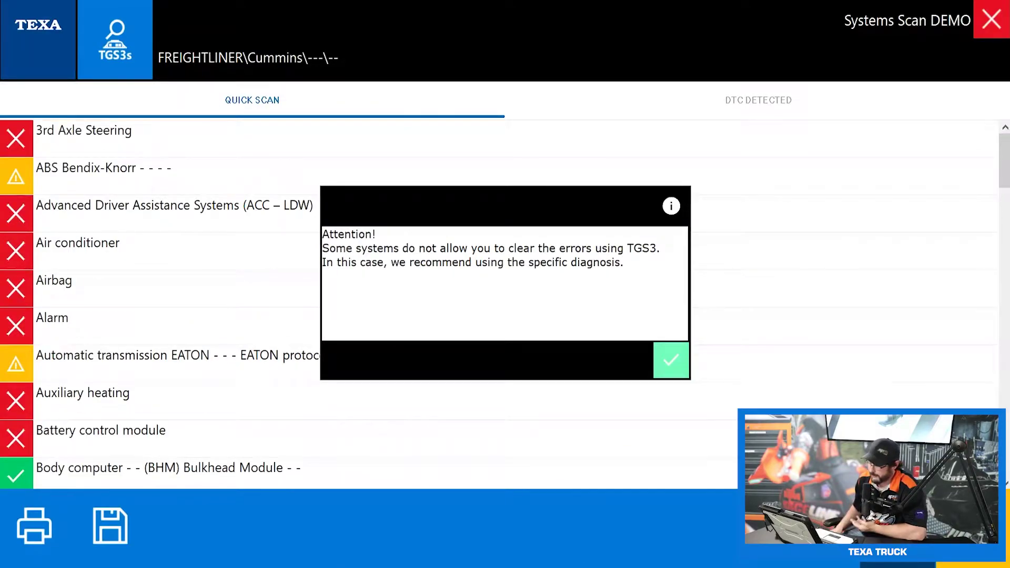
click(669, 360)
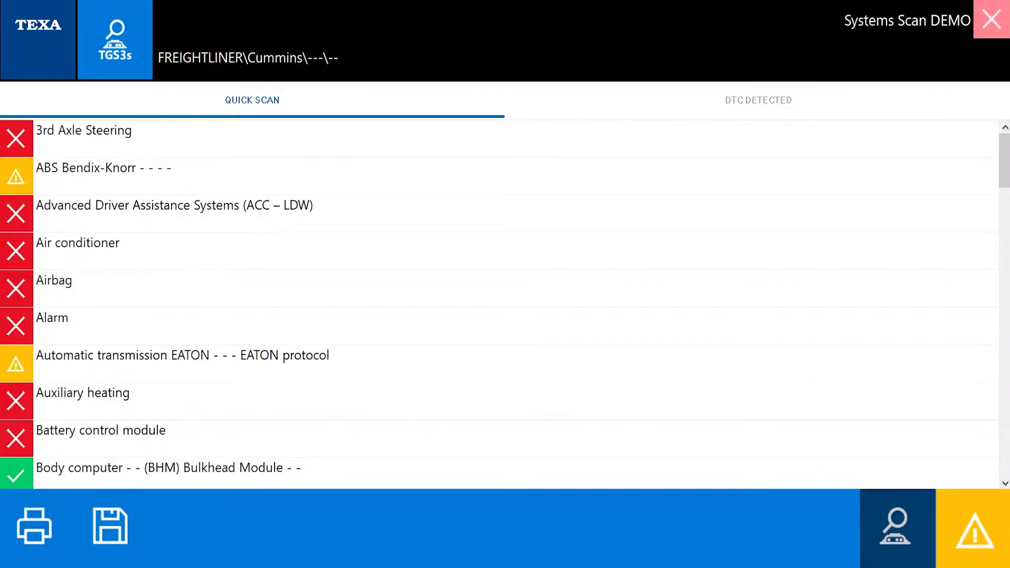
- Display the trouble codes detected by the systems scan and look through the list
click(974, 529)
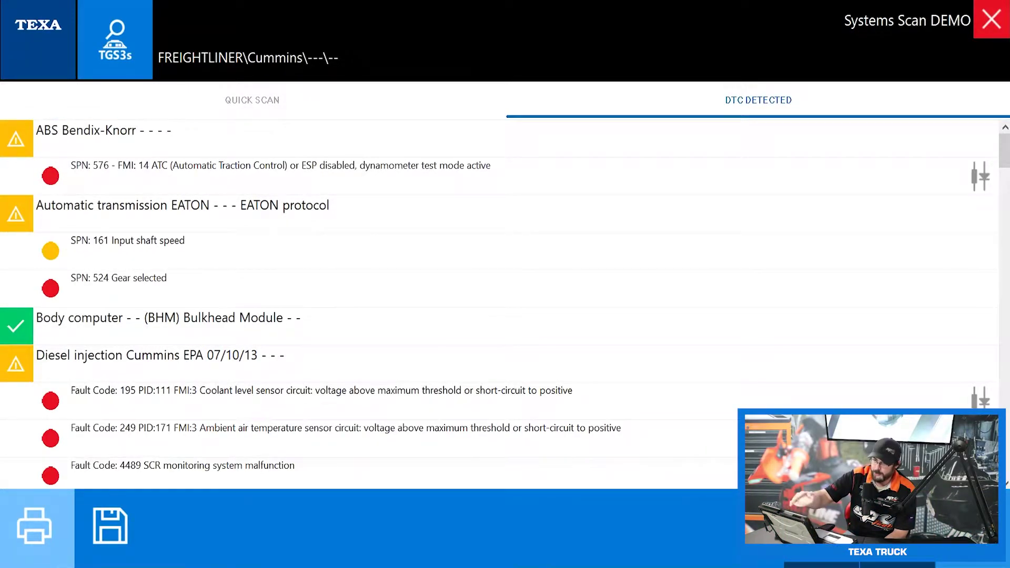
scroll(500, 306, down, 1)
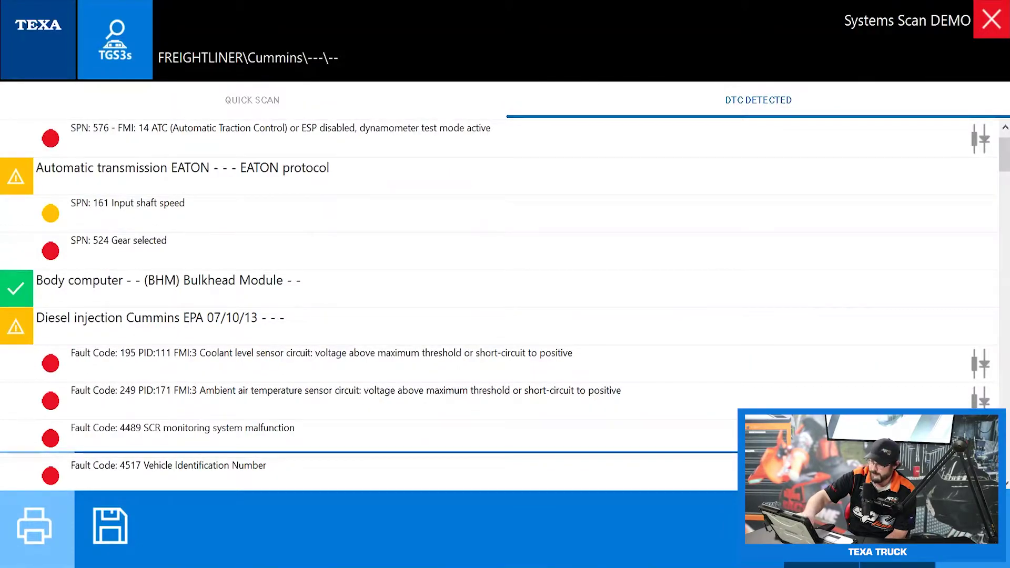
scroll(500, 305, up, 1)
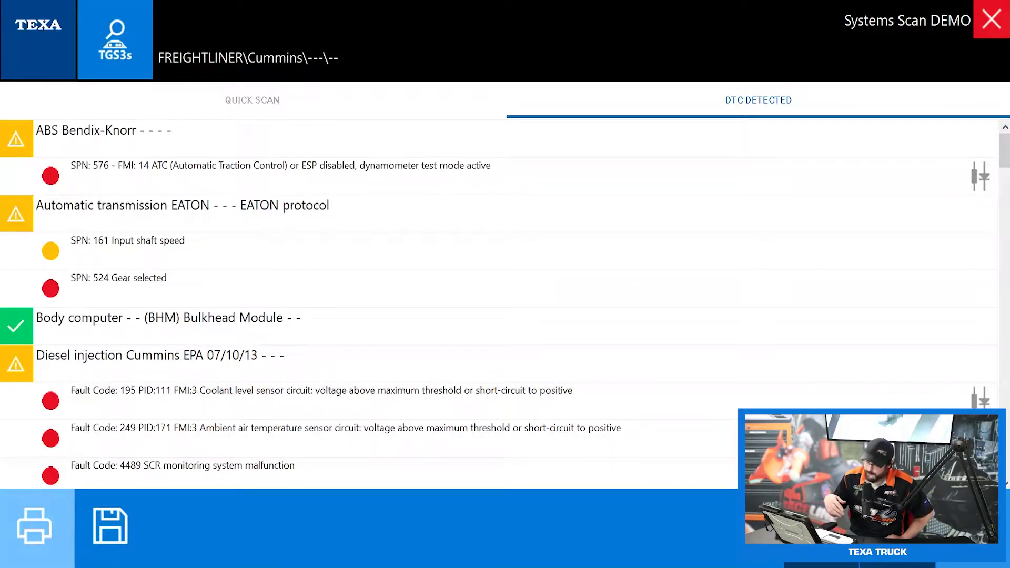
- View coolant level sensor S32-1 for fault code 195 in the ISB6.7 CM2350 wiring diagram, and return to the scan results
click(321, 399)
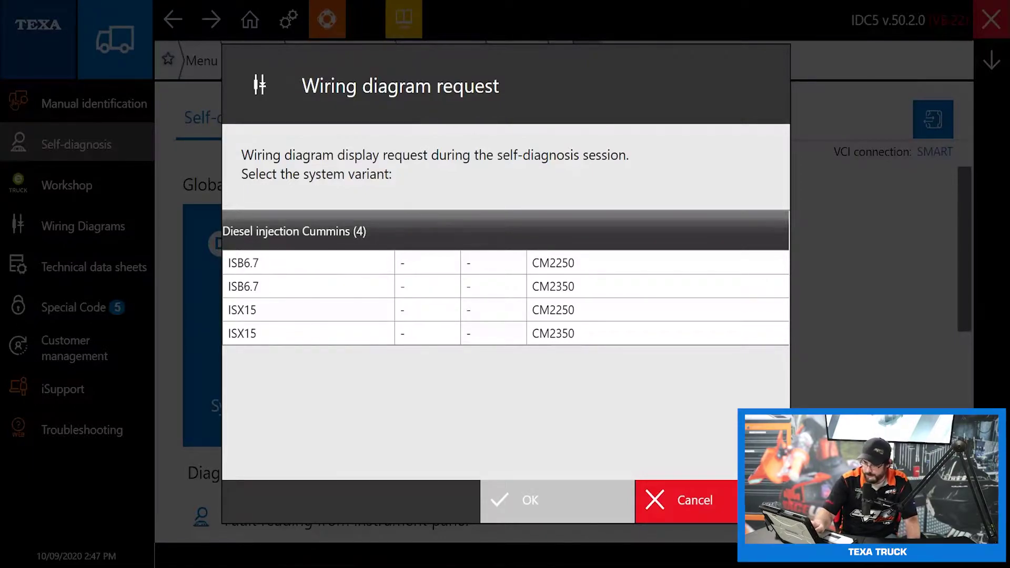
click(505, 286)
key(Return)
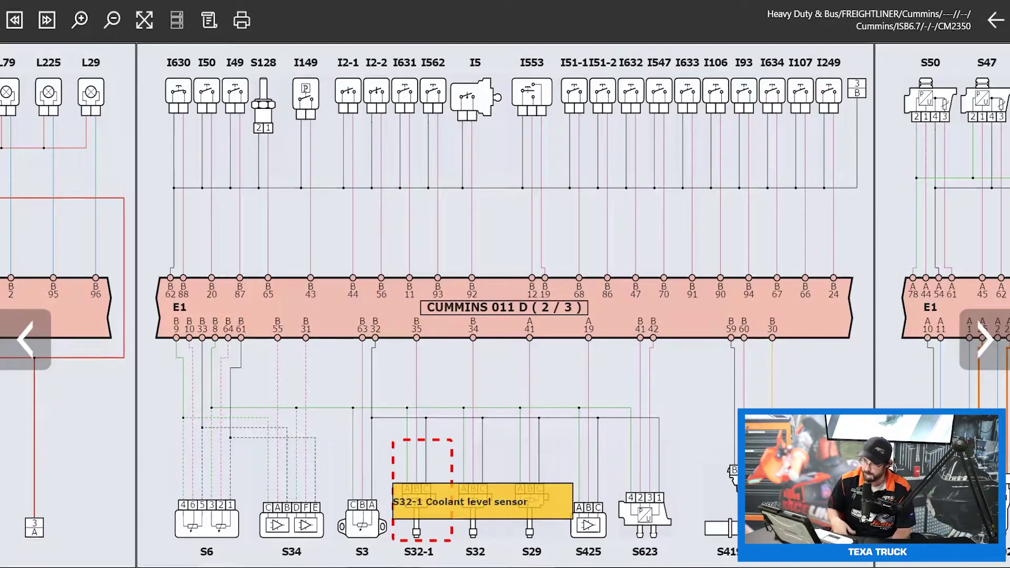
click(995, 20)
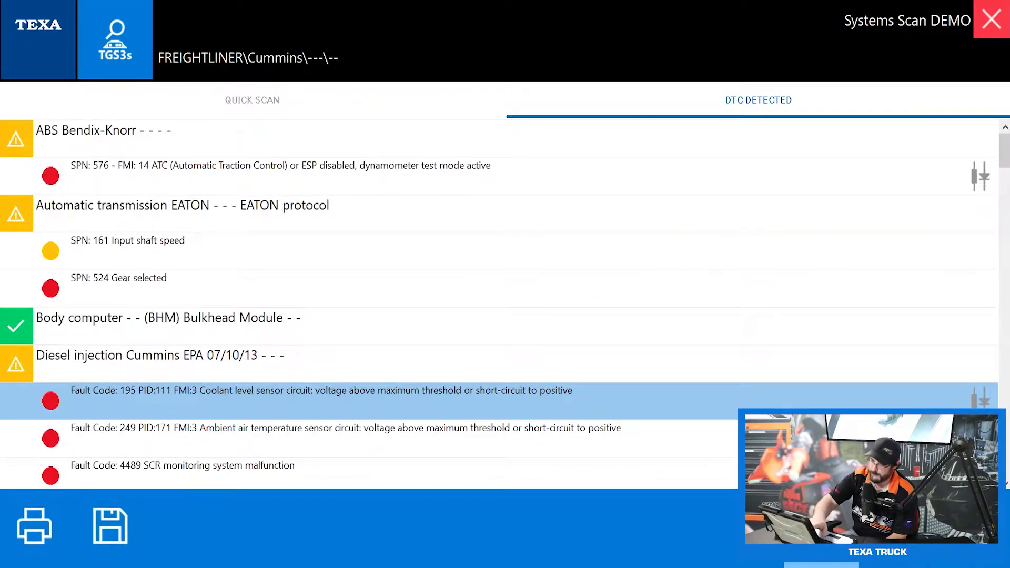
- Enter self-diagnosis for the Diesel injection Cummins EPA 07/10/13 system and review its full list of fault codes
click(499, 364)
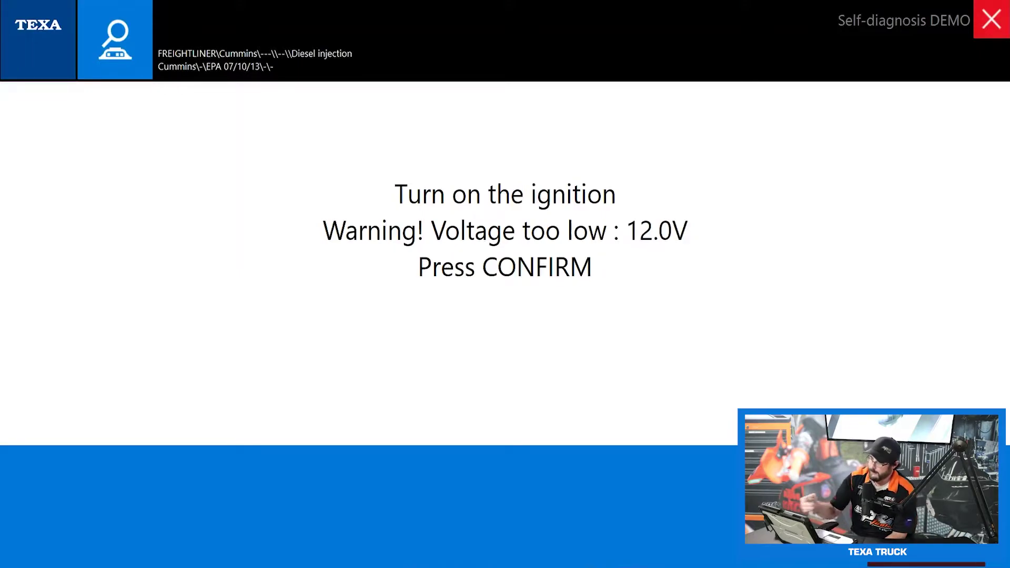
click(970, 505)
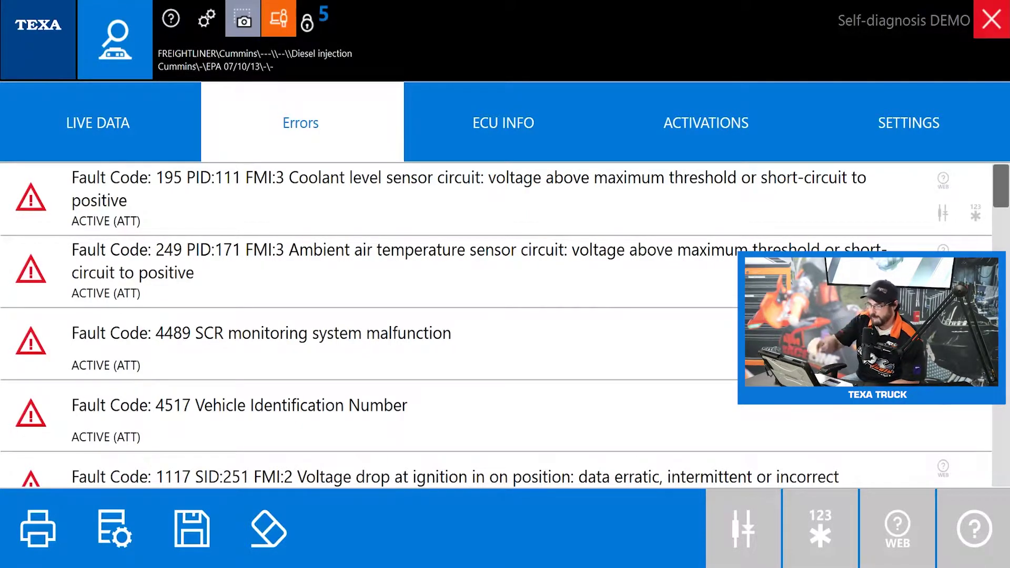
scroll(498, 403, down, 10)
scroll(498, 403, down, 10)
scroll(498, 402, down, 7)
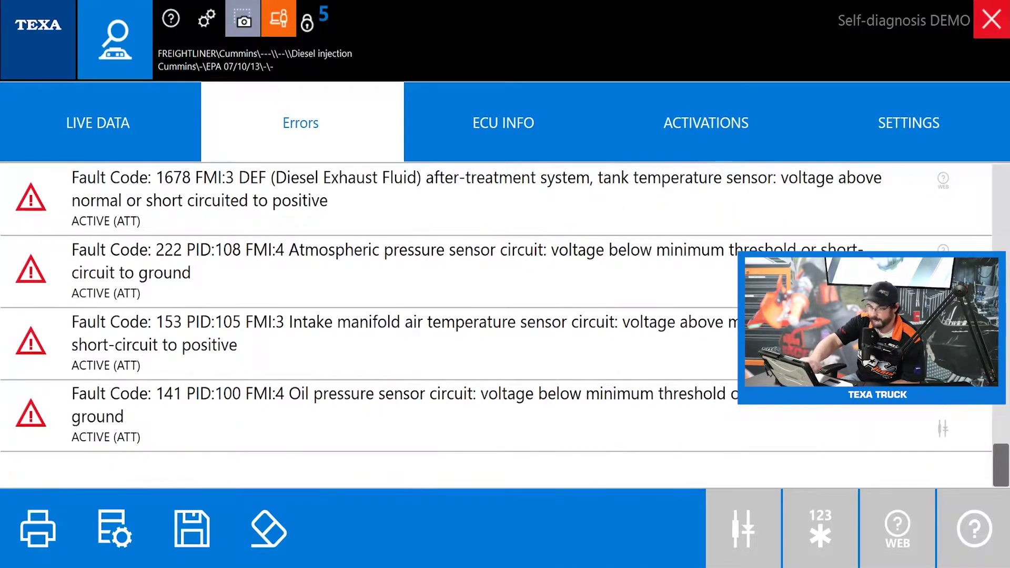
scroll(468, 241, up, 20)
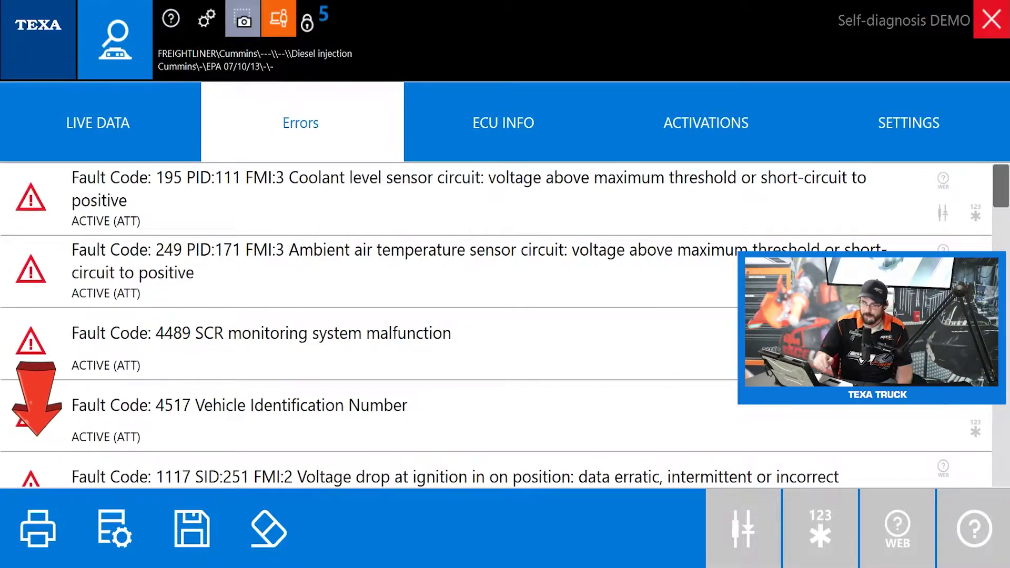
- View the Cummins EPA 07 / 10 / 13 system sheets in the technical documentation, and return to the fault codes
click(120, 532)
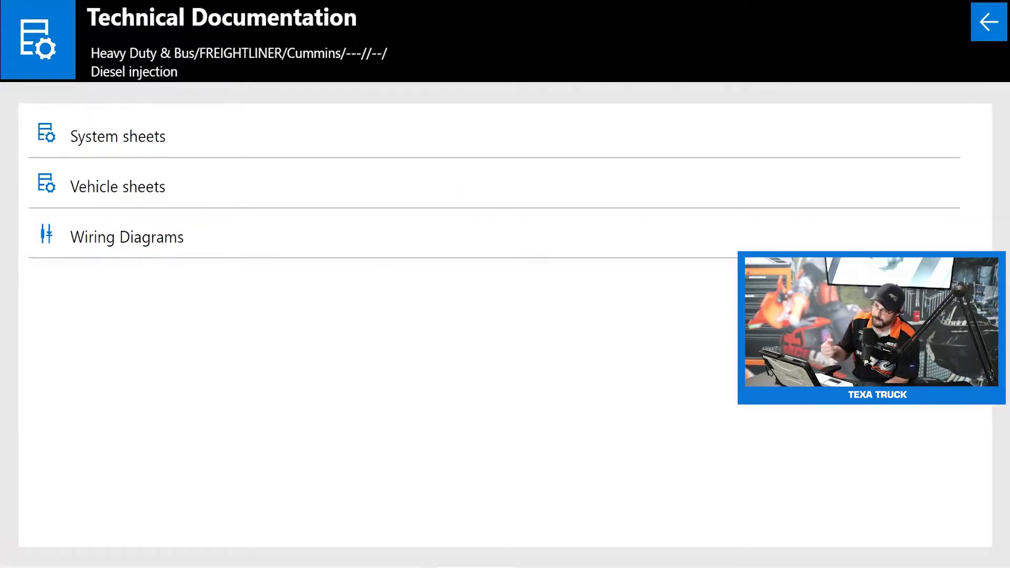
click(215, 141)
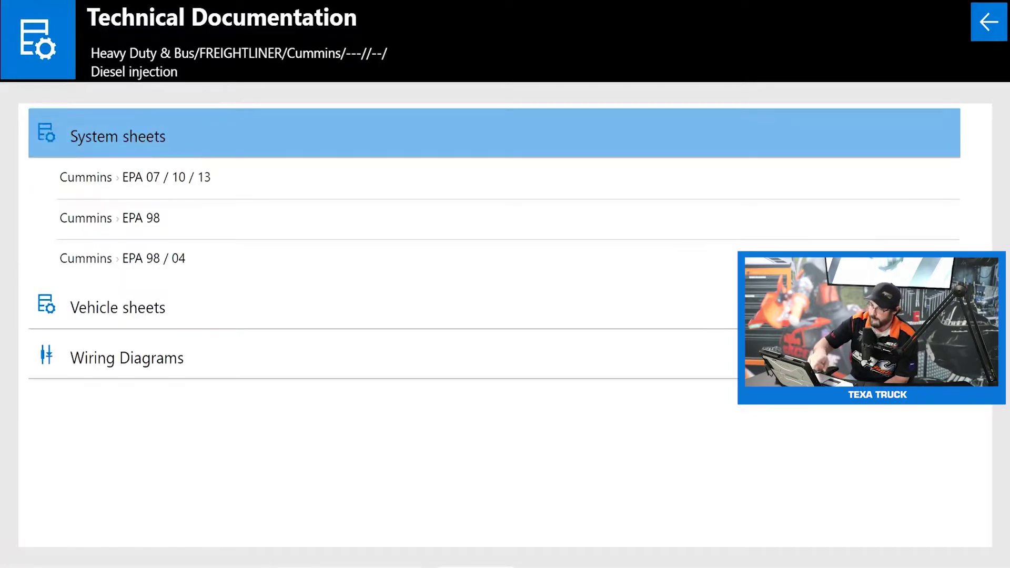
click(273, 179)
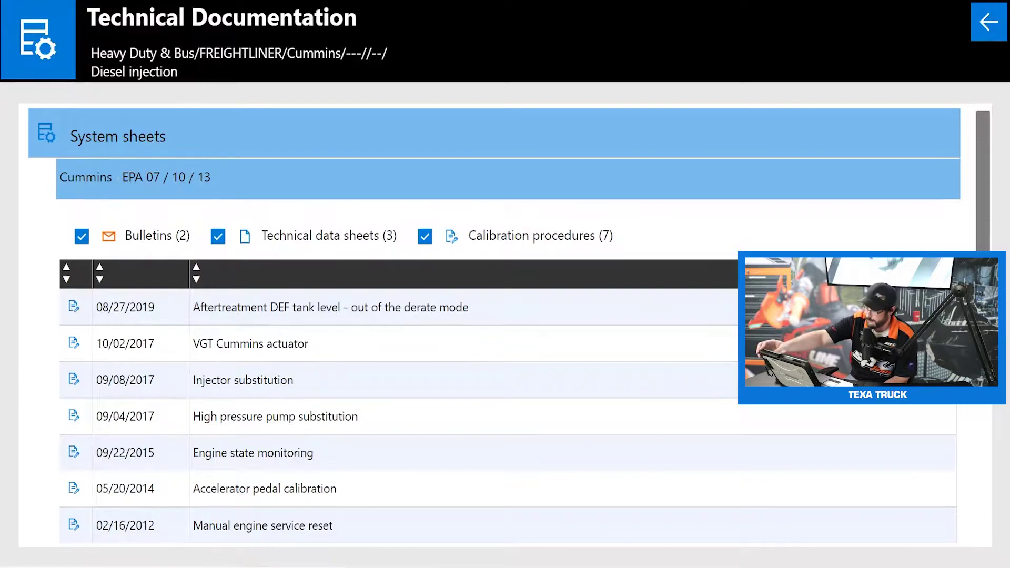
click(989, 22)
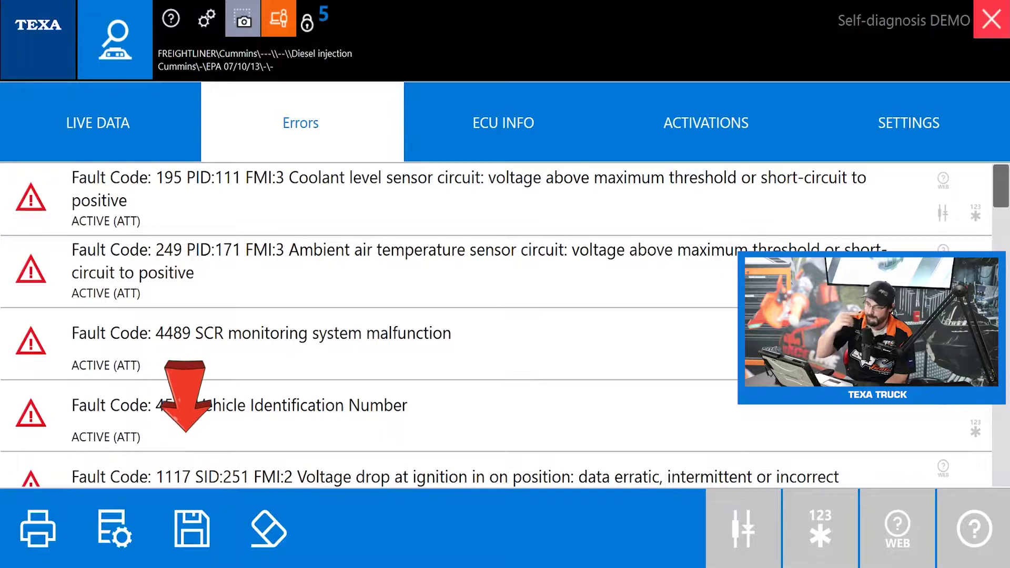
- Look up fault code 249 in web troubleshooting, read the ISL8.9 CM2150 L110 entry's symptoms, causes and solutions, and close it
scroll(494, 326, down, 3)
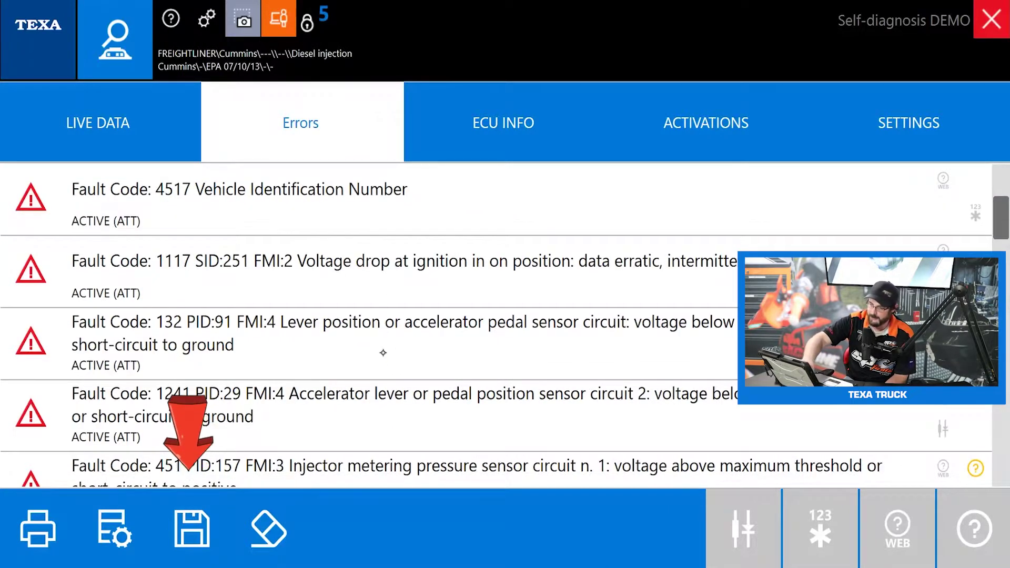
scroll(495, 326, up, 3)
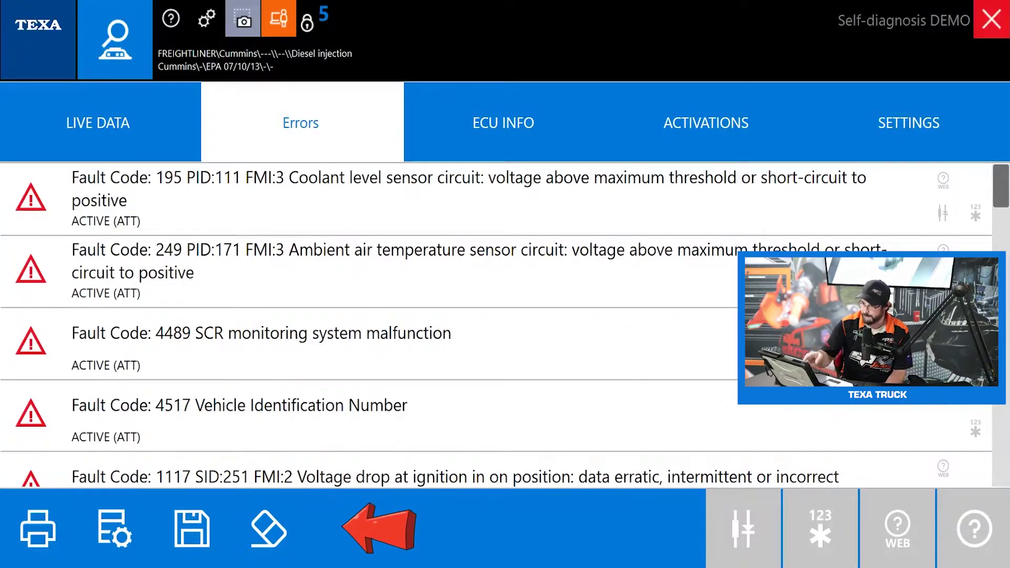
click(453, 283)
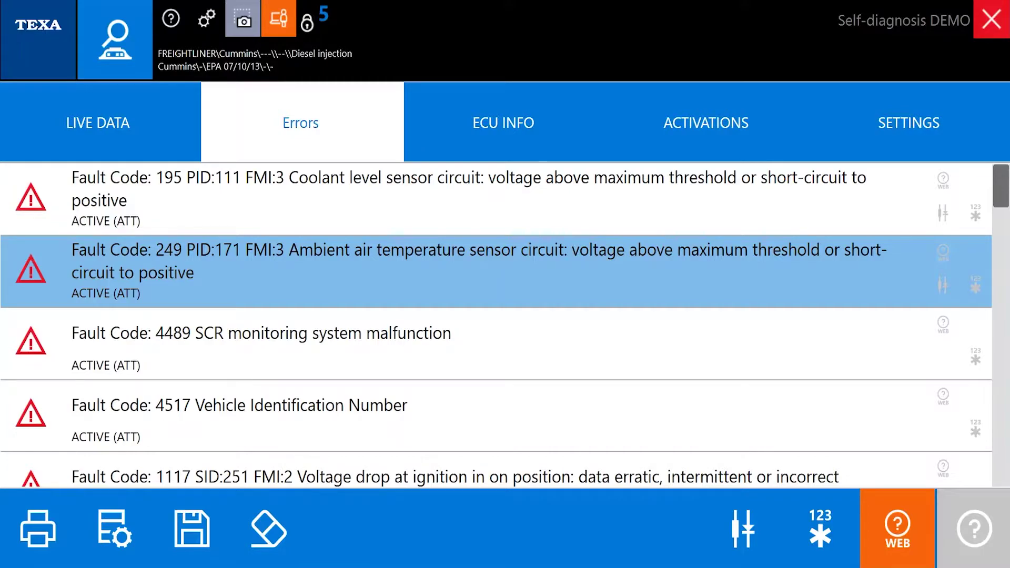
click(898, 546)
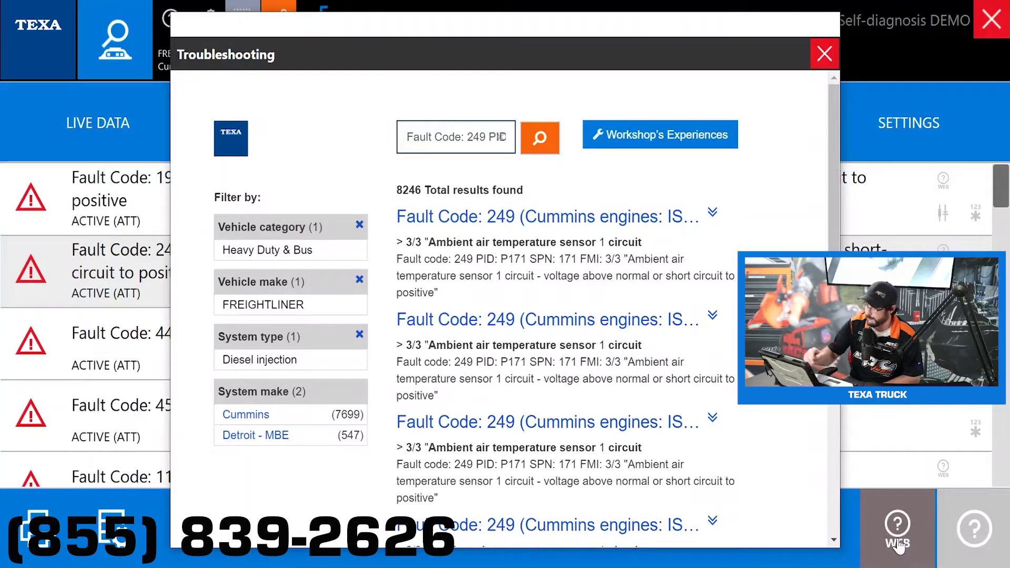
click(898, 545)
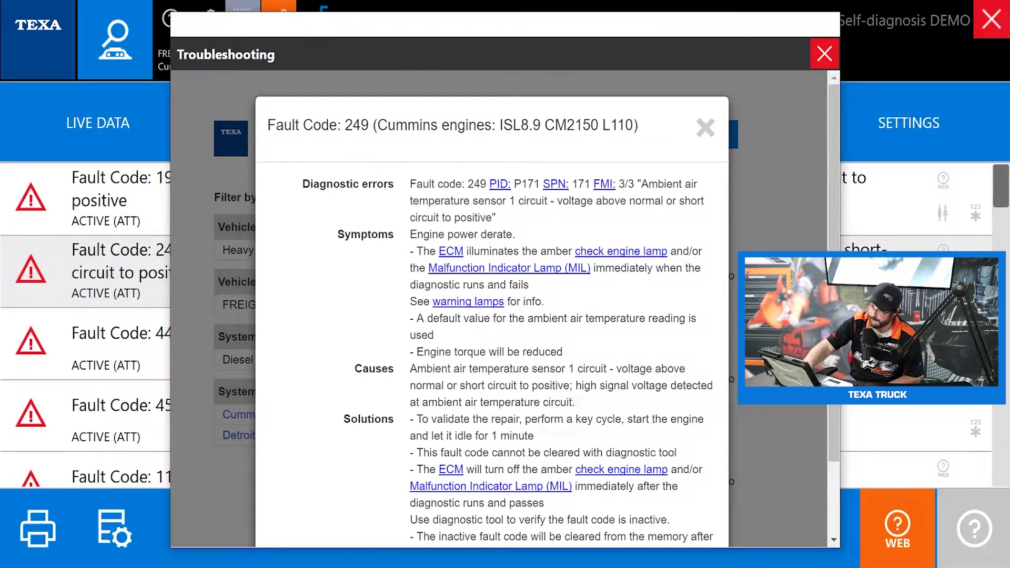
scroll(492, 315, down, 2)
scroll(492, 315, down, 1)
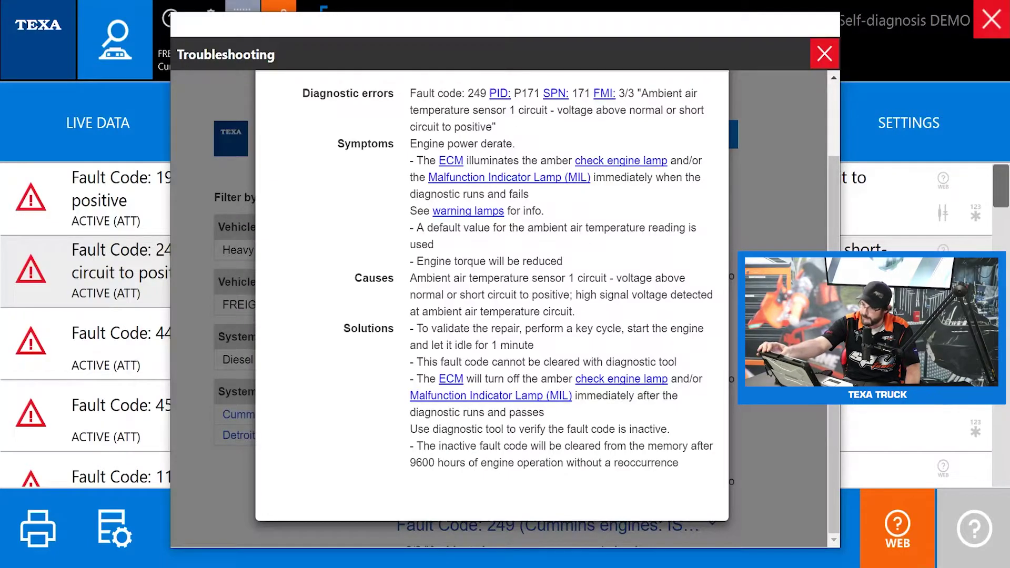
click(824, 54)
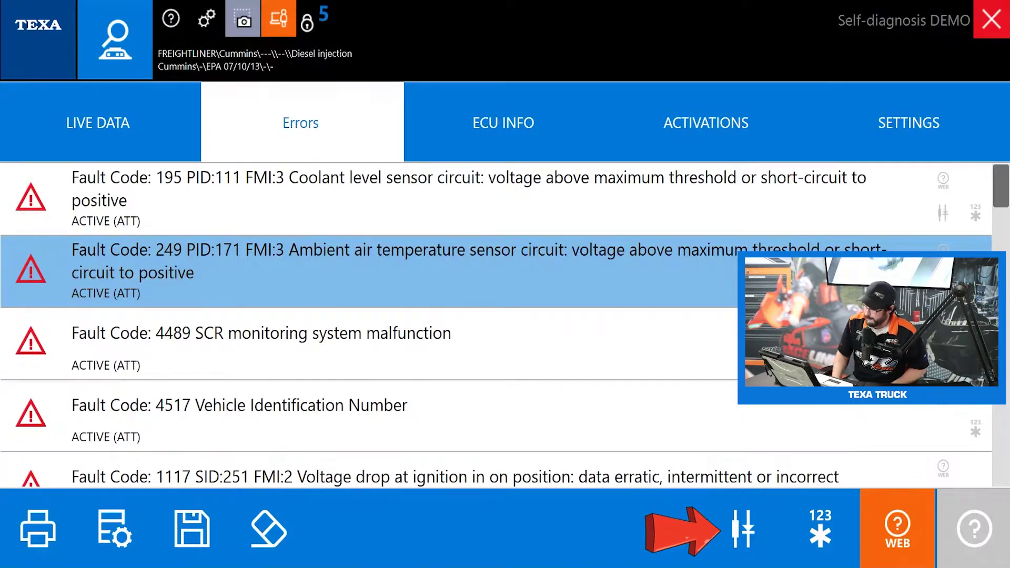
- Open the ISB6.7 CM2350 wiring diagram for the ambient air temperature sensor fault, code 249
click(743, 529)
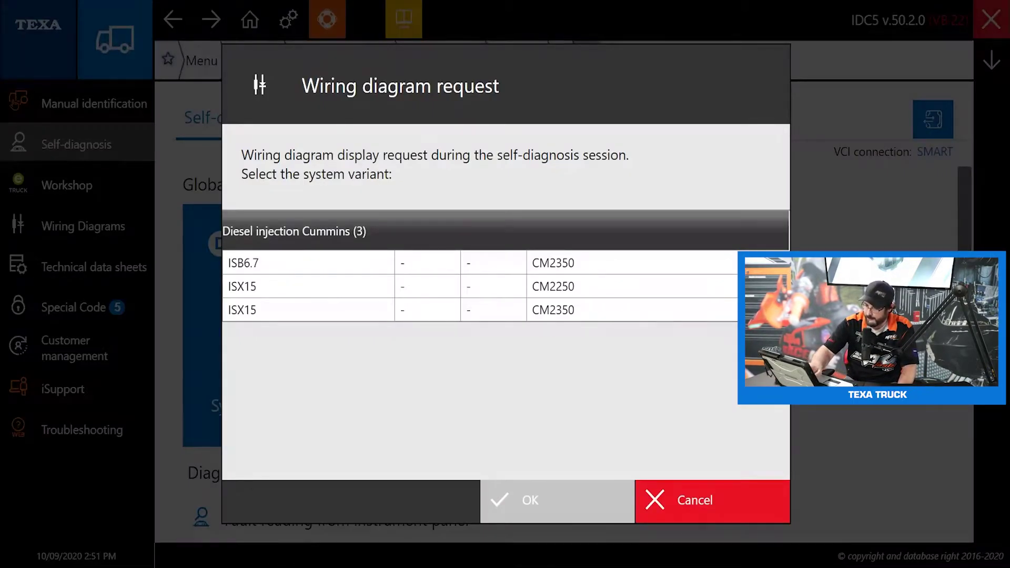
click(402, 263)
click(565, 500)
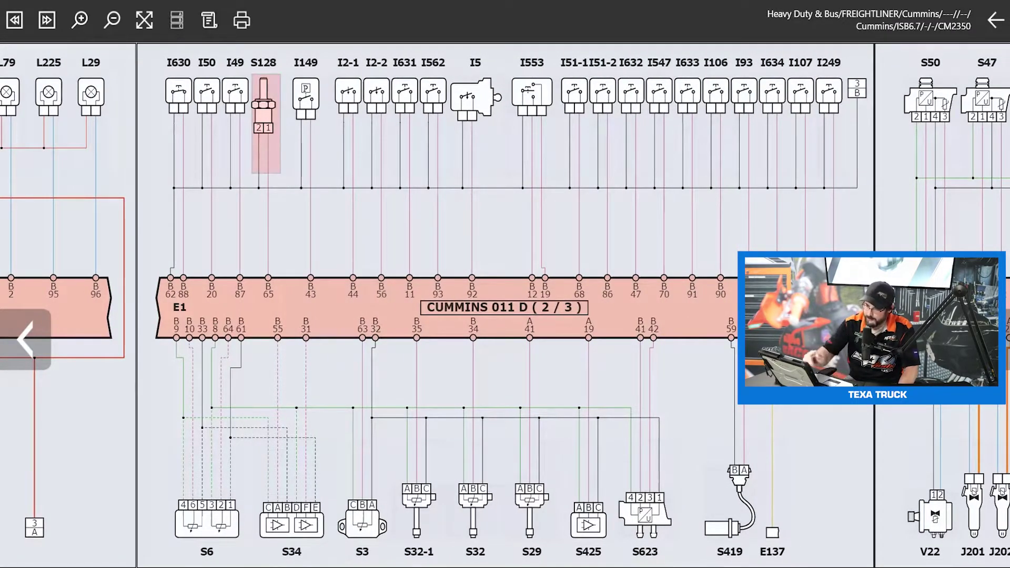
- Open the generic check sheet for outside air temperature sensor S128 and read through its operating principle and NTC and PTC sections
click(265, 116)
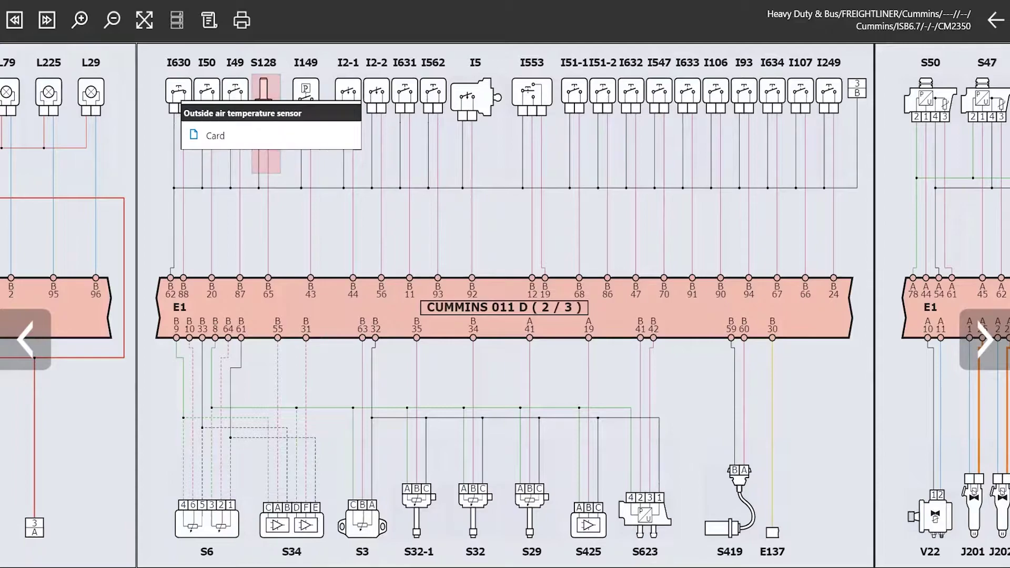
drag(271, 113, 250, 81)
click(251, 104)
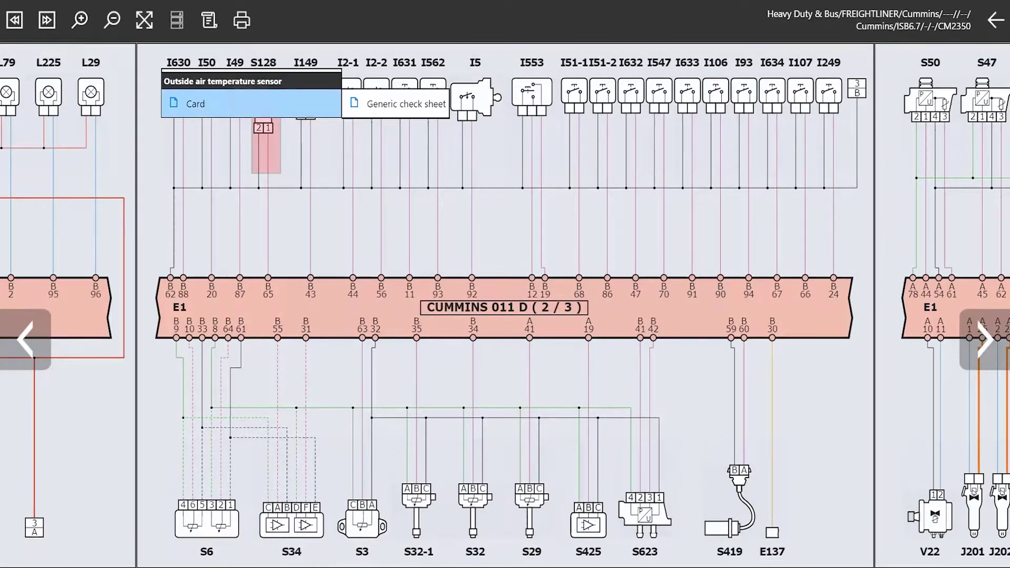
click(405, 104)
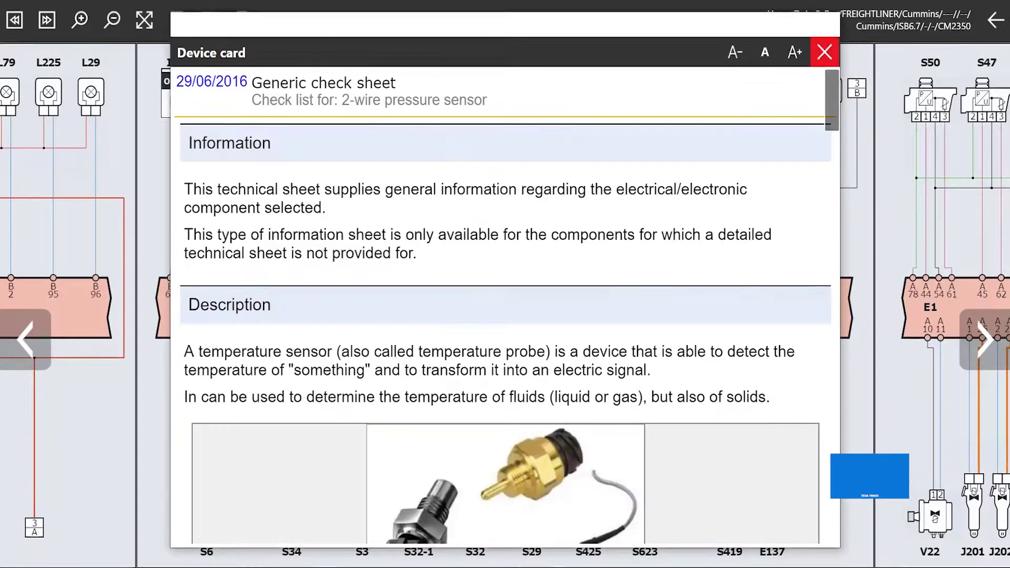
scroll(505, 305, down, 8)
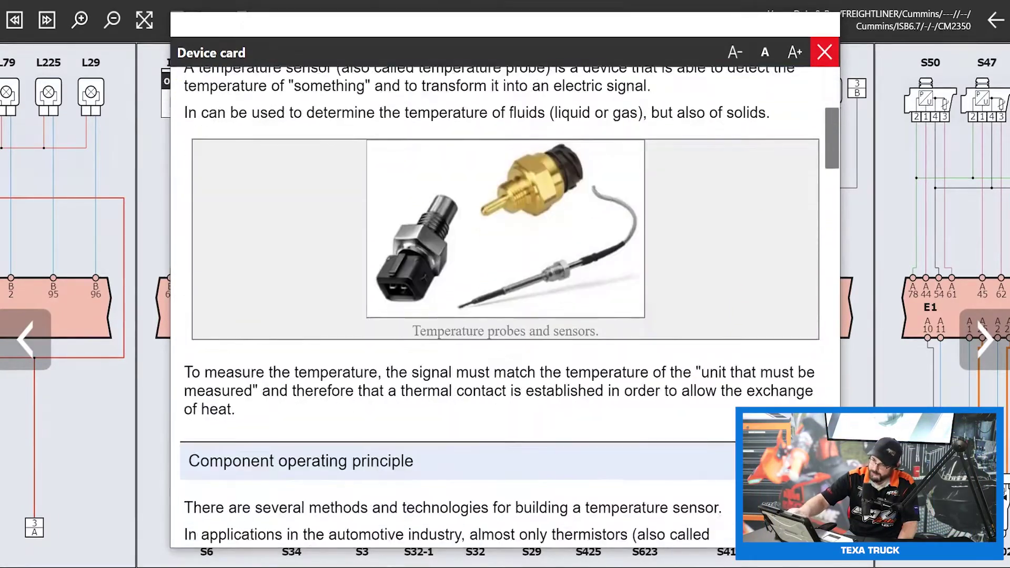
scroll(505, 305, down, 9)
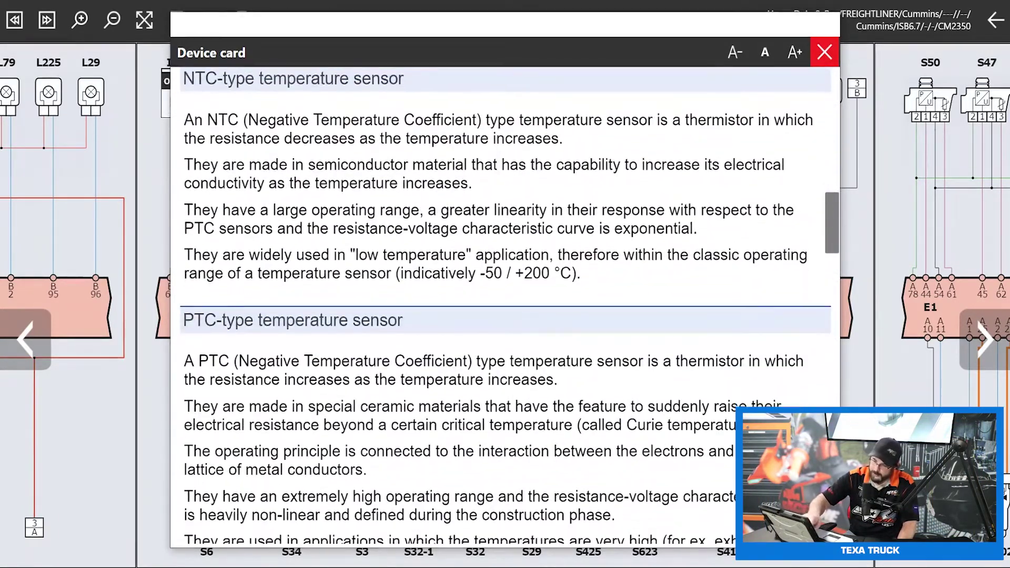
scroll(505, 305, down, 8)
scroll(505, 305, up, 14)
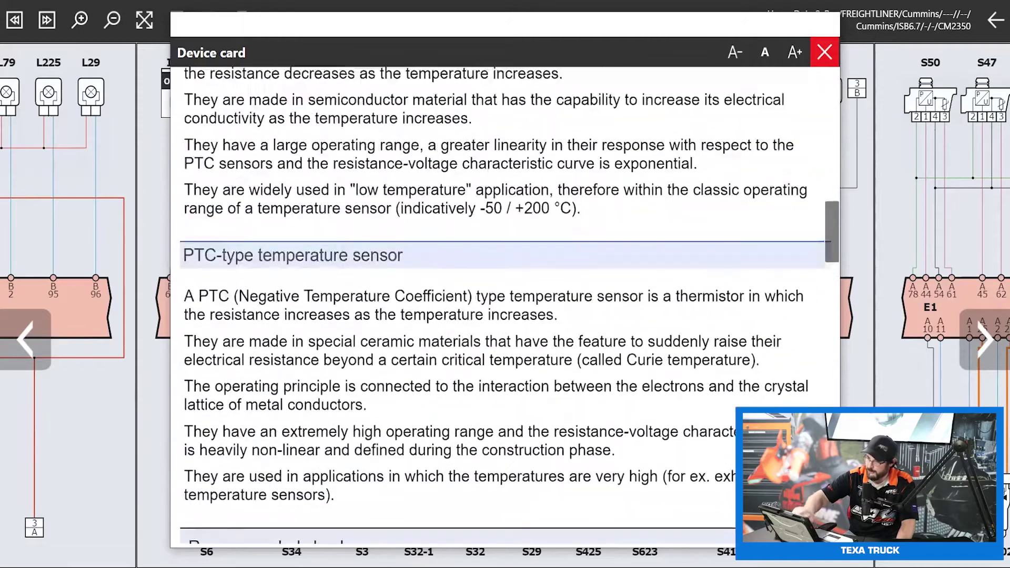
- Close the generic check sheet, view sensor S128 in the wiring diagram, and return to the fault codes
scroll(505, 306, up, 10)
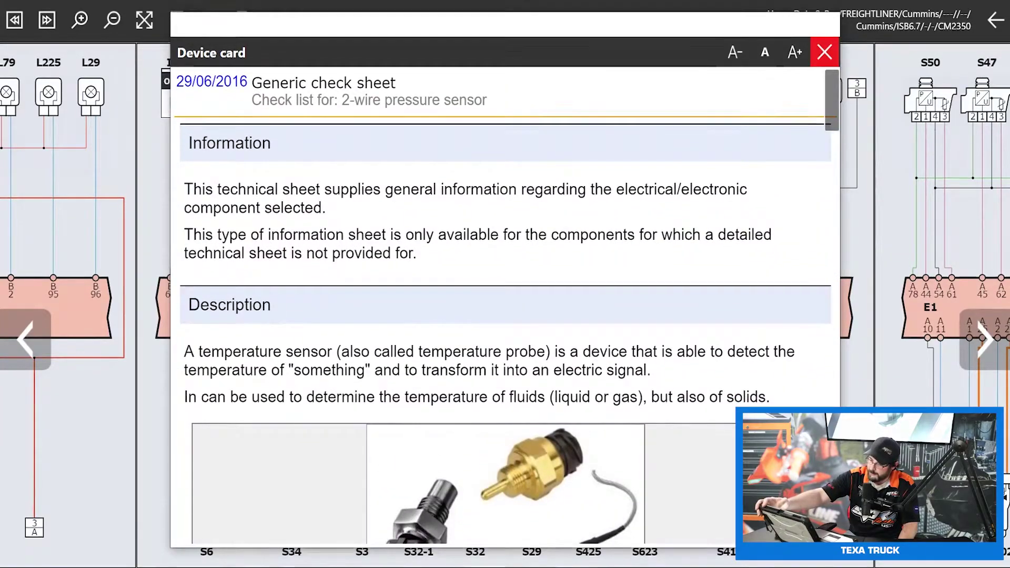
click(824, 52)
click(267, 153)
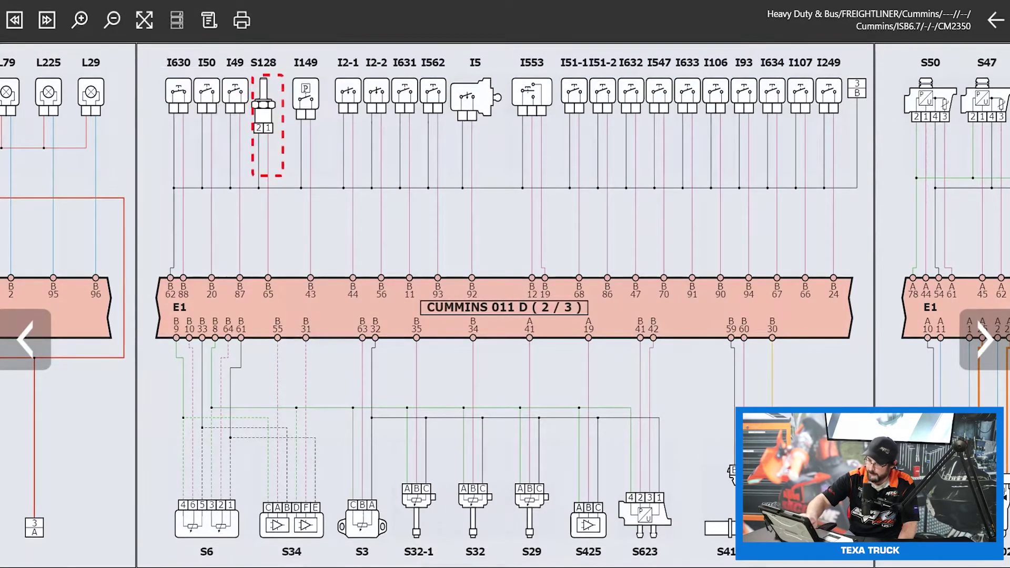
drag(505, 263, 509, 332)
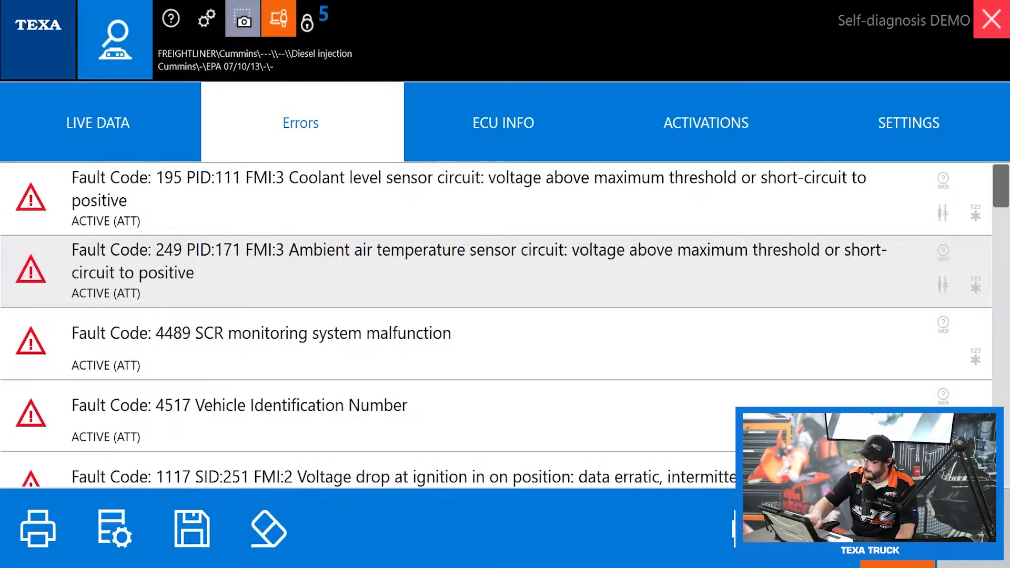
- View the first and last occurrence parameters recorded for fault code 249, and return to the fault list
click(975, 285)
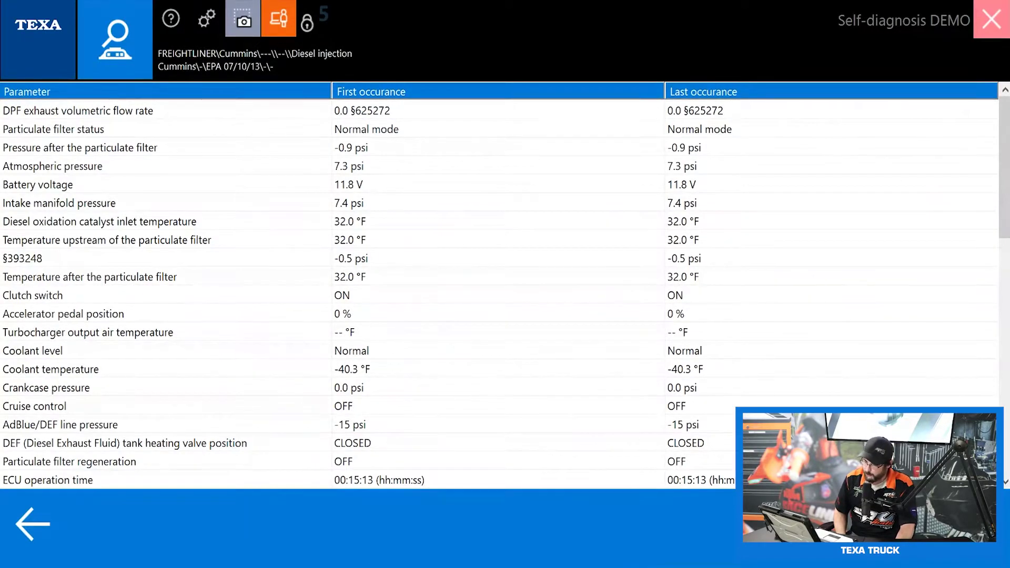
scroll(505, 293, down, 10)
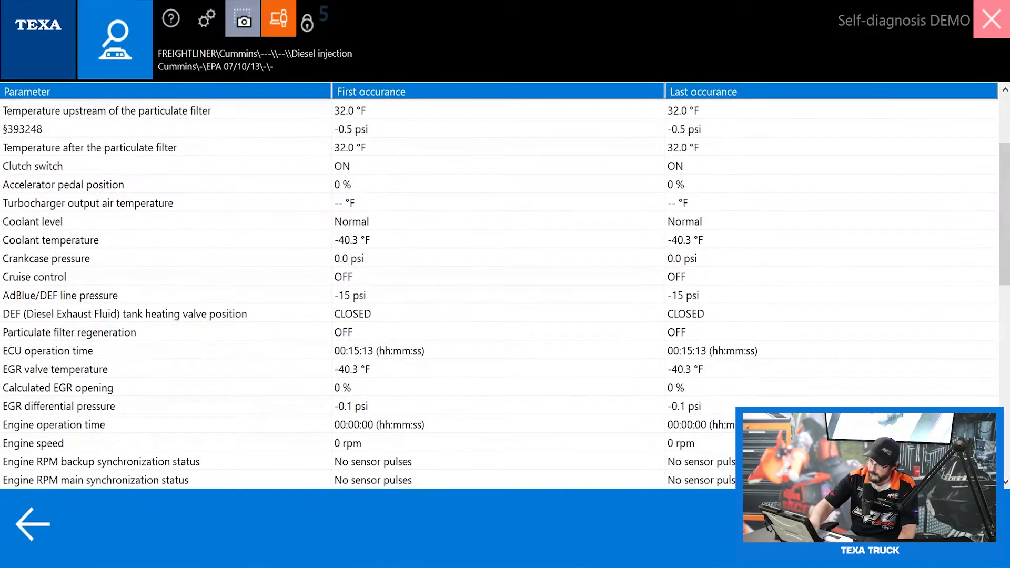
click(32, 523)
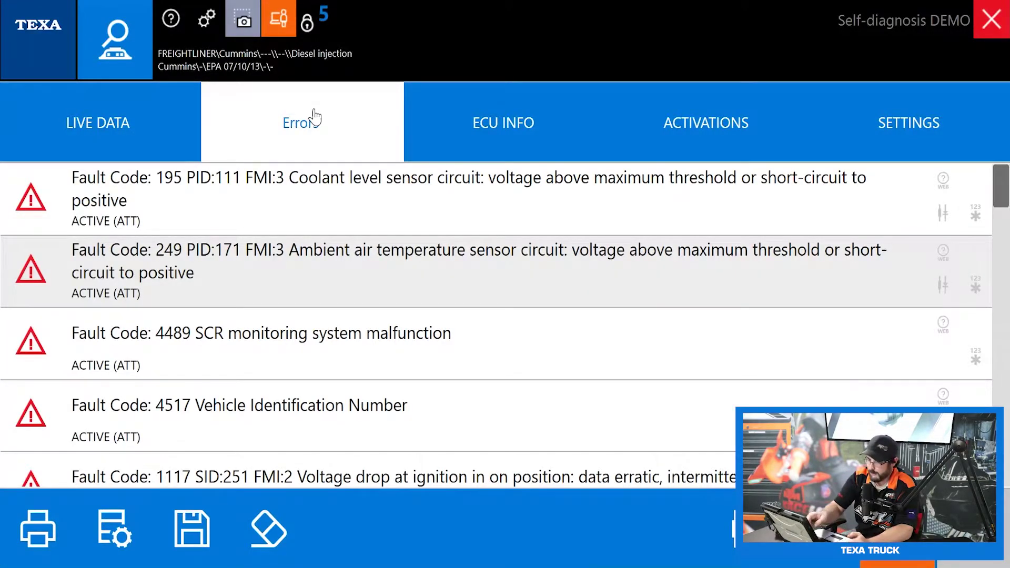
- Browse the engine's full live data parameter list, from engine load to the AdBlue/DEF line parameters and back
click(99, 126)
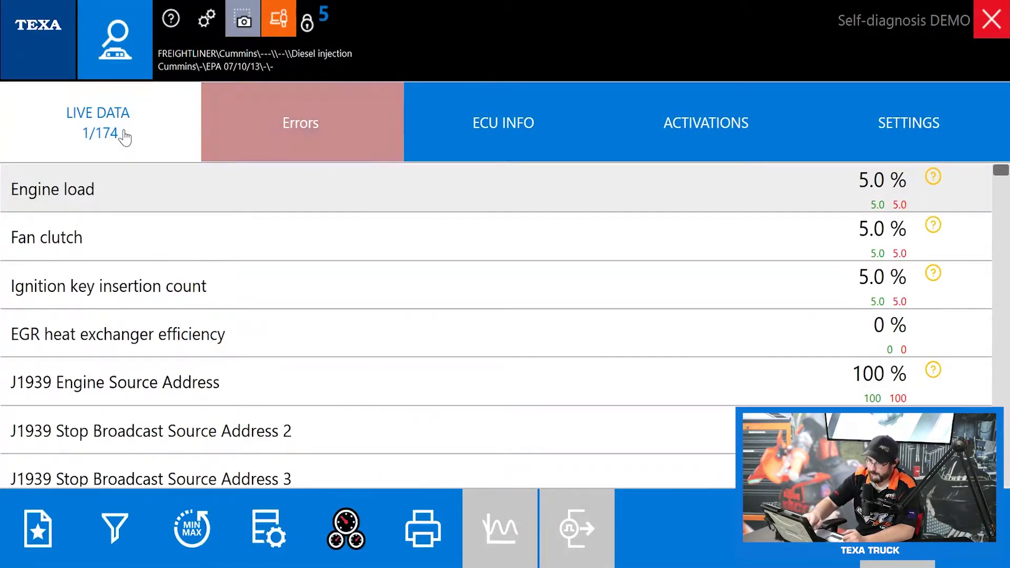
scroll(342, 403, down, 10)
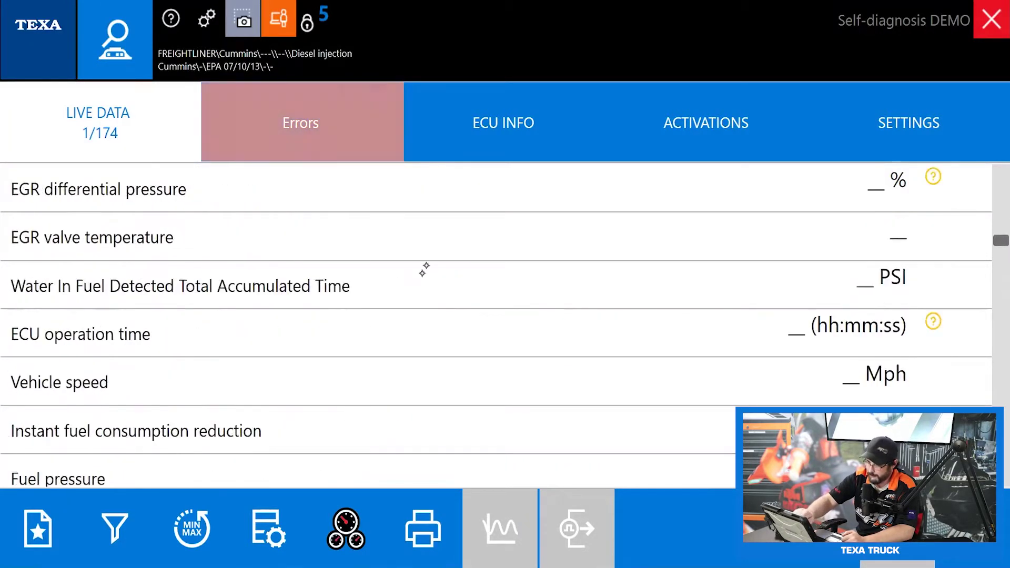
scroll(428, 262, down, 10)
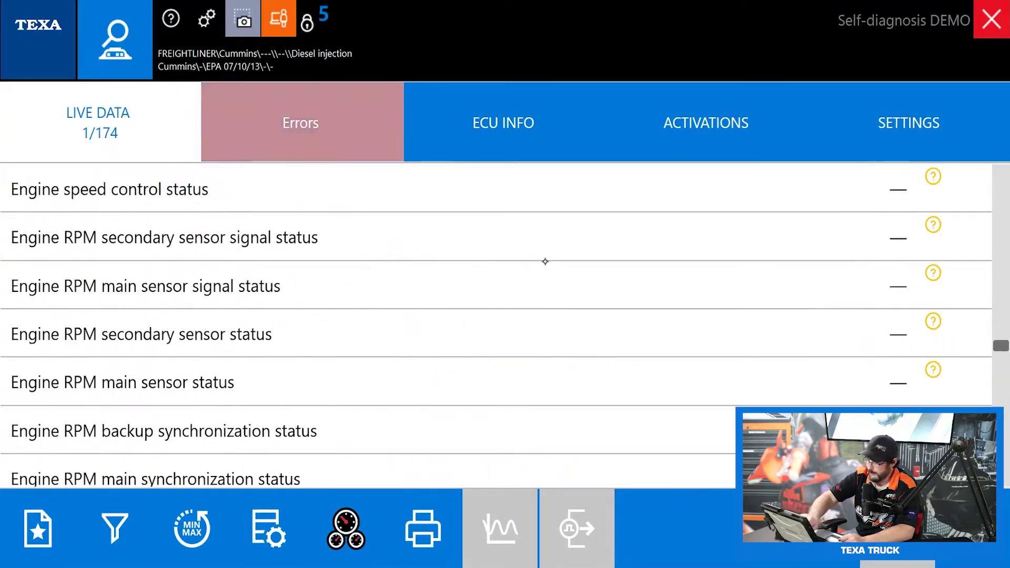
scroll(400, 402, down, 10)
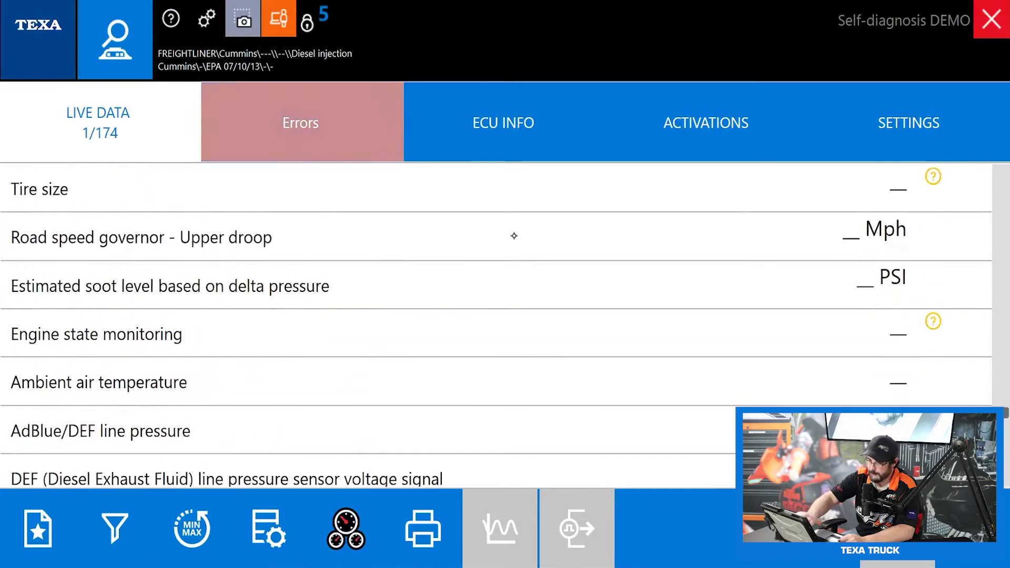
scroll(390, 368, up, 10)
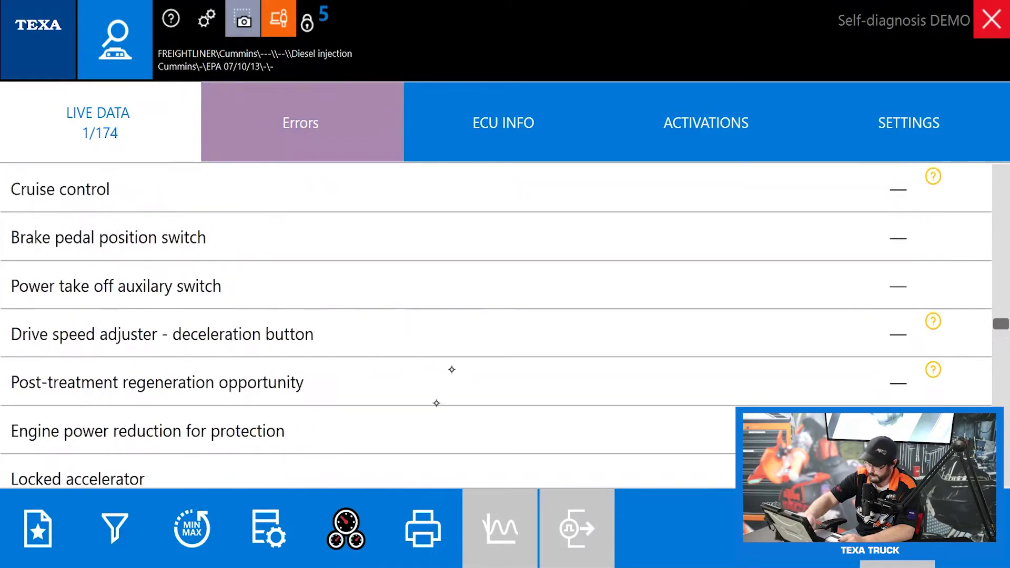
scroll(389, 466, up, 10)
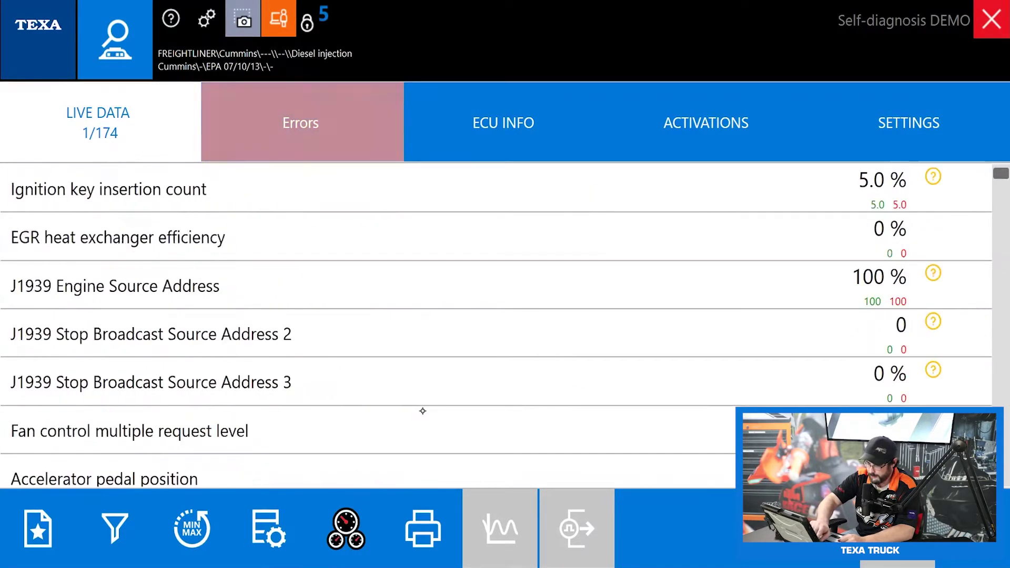
- Filter the live data by "dpf" to After-treatment DPF soot load, both DPF differential pressure entries and DPF differential pressure sensor
click(115, 529)
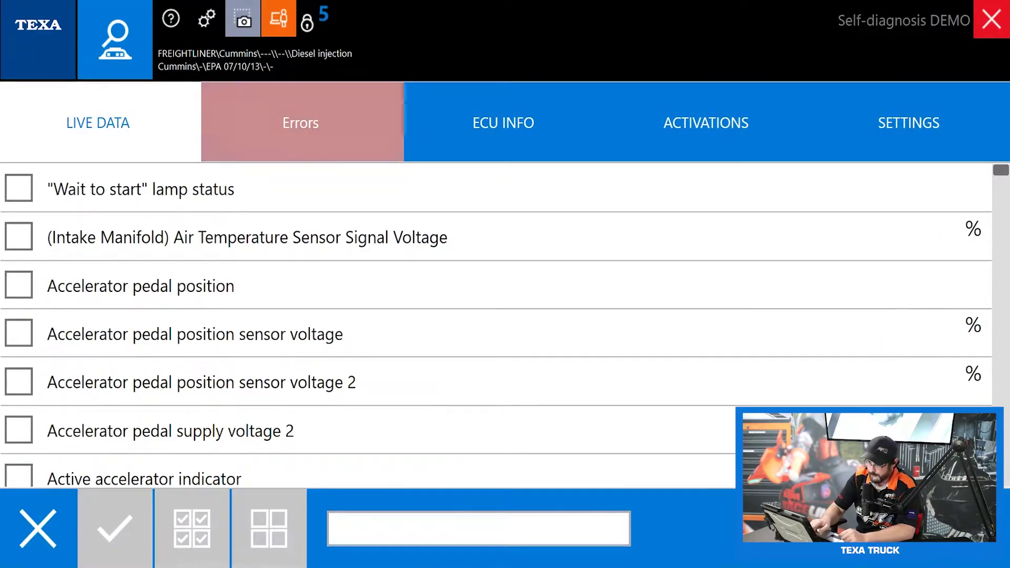
click(488, 531)
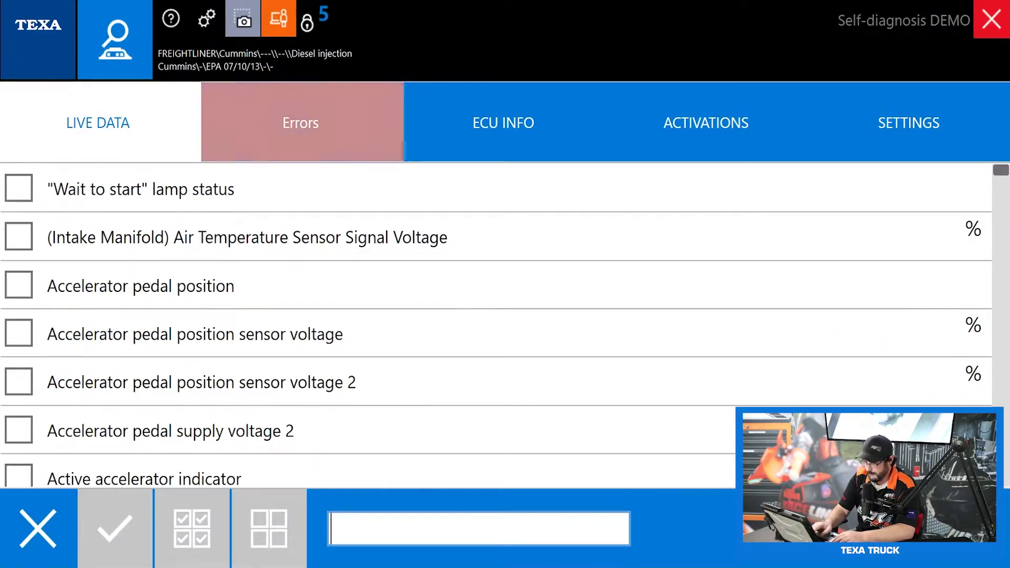
text(dpf)
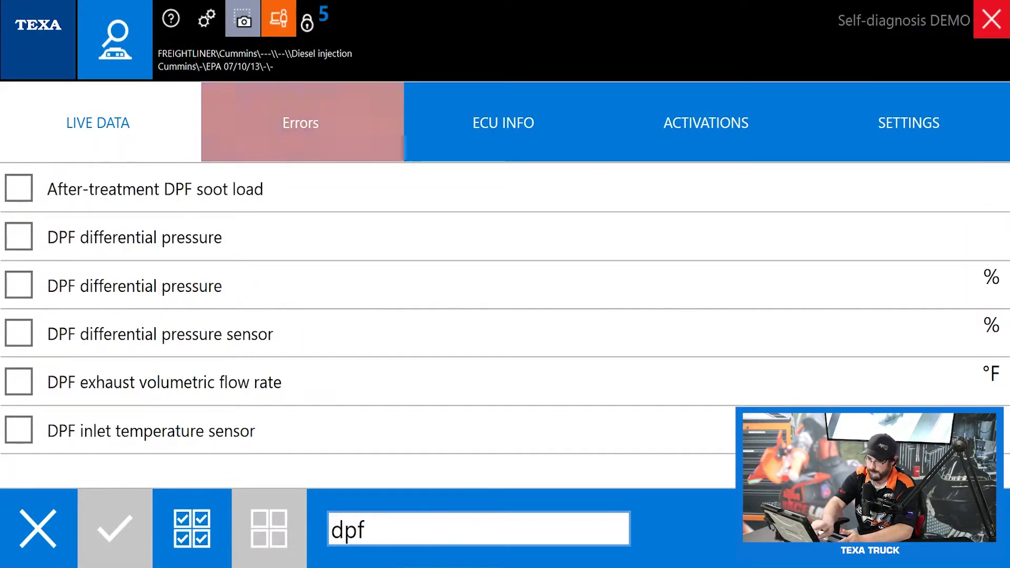
click(18, 188)
click(19, 236)
click(19, 285)
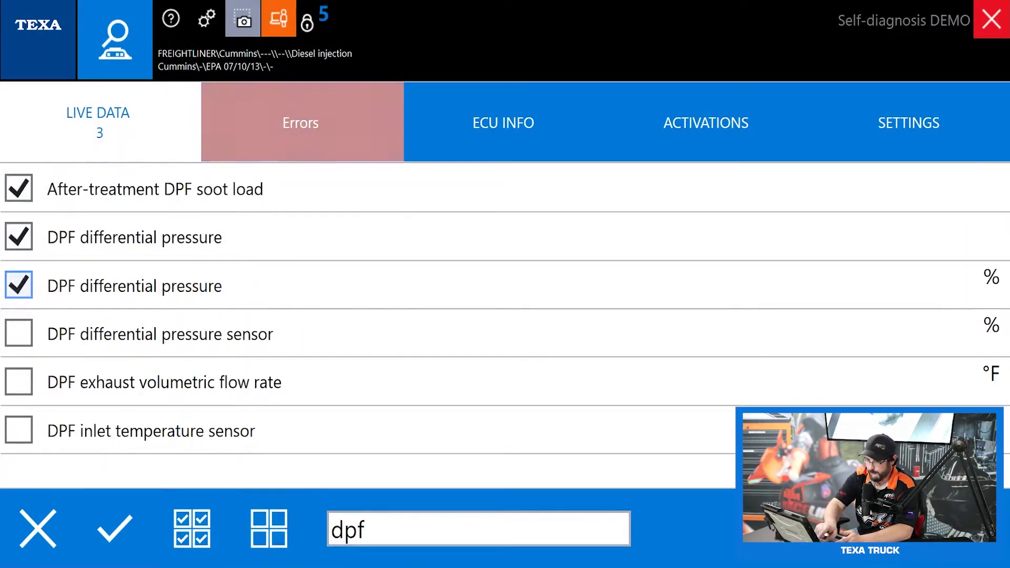
click(18, 333)
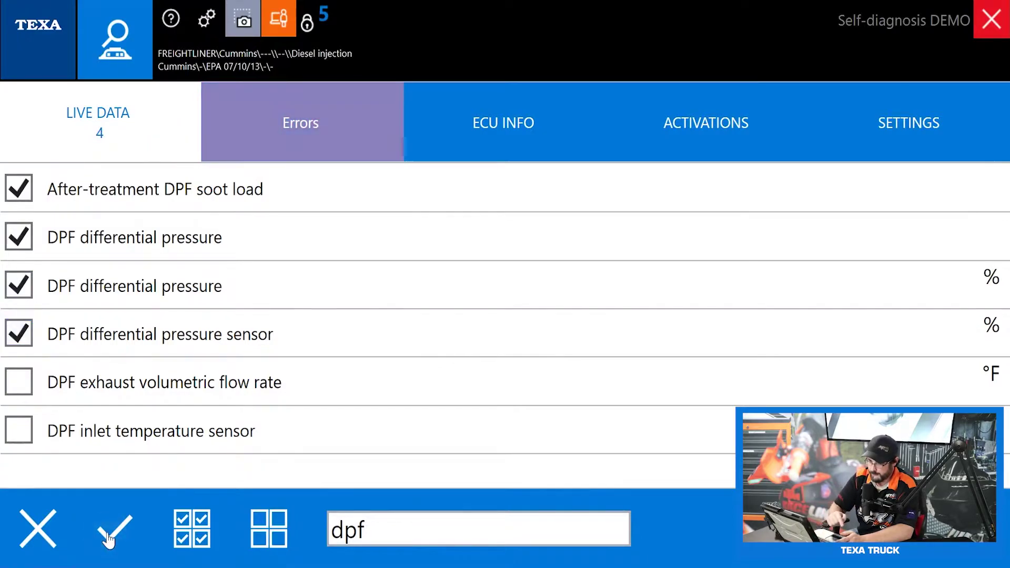
click(112, 531)
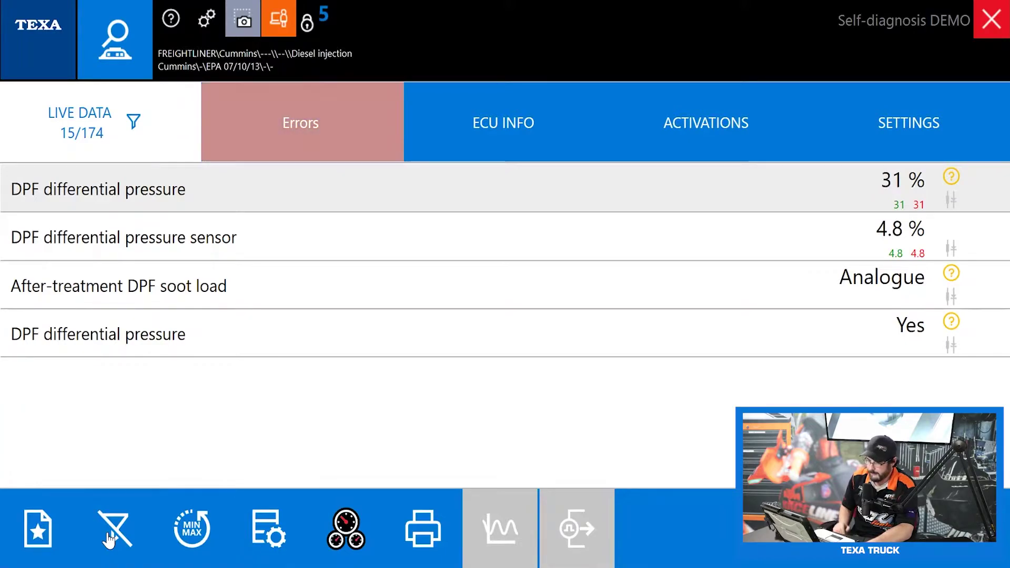
- Open the favourite parameter lists and view White Engine Smoke, All Pressures and All Switches, ending on the filtered live data list
click(29, 513)
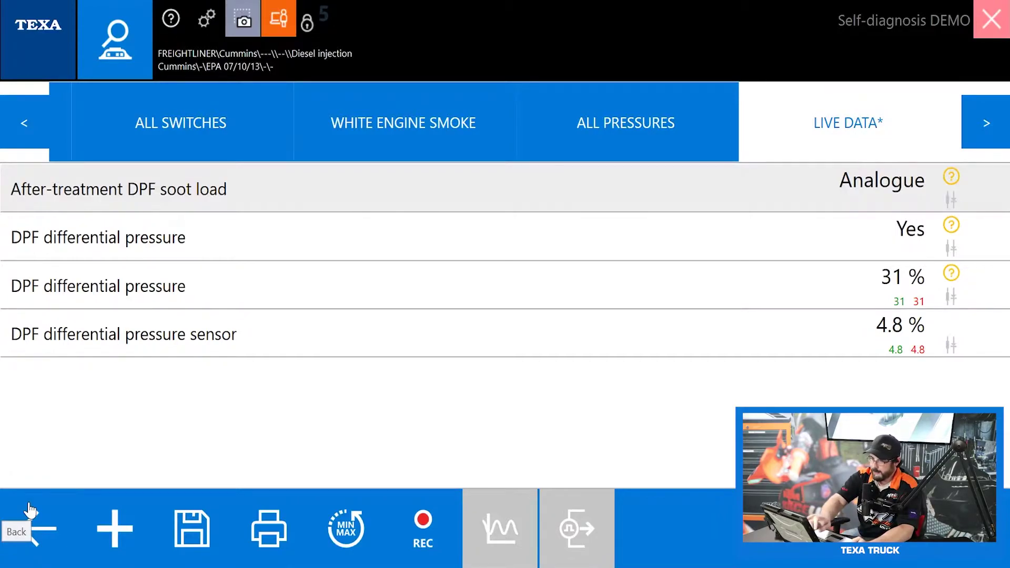
click(389, 130)
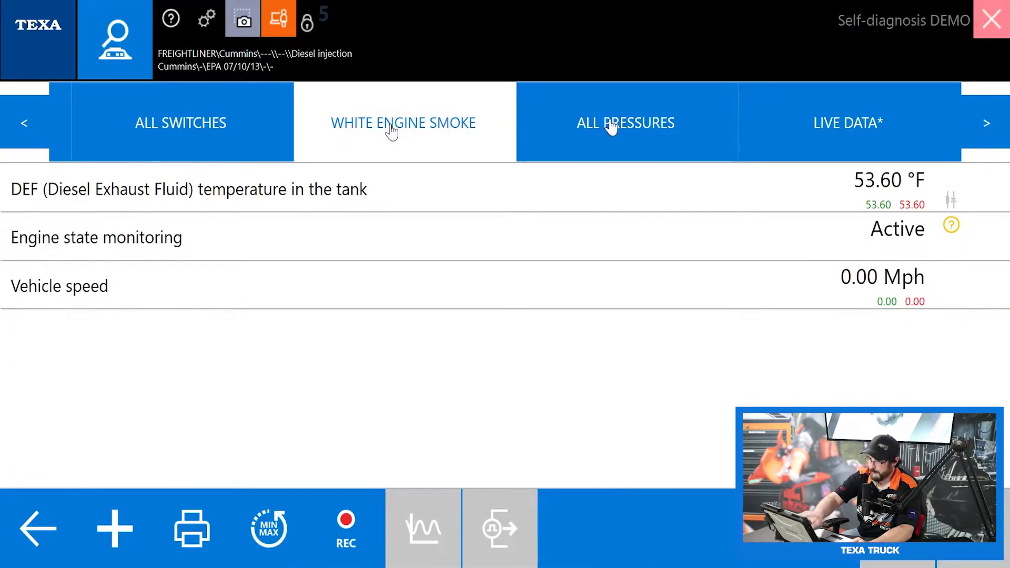
click(609, 127)
click(418, 138)
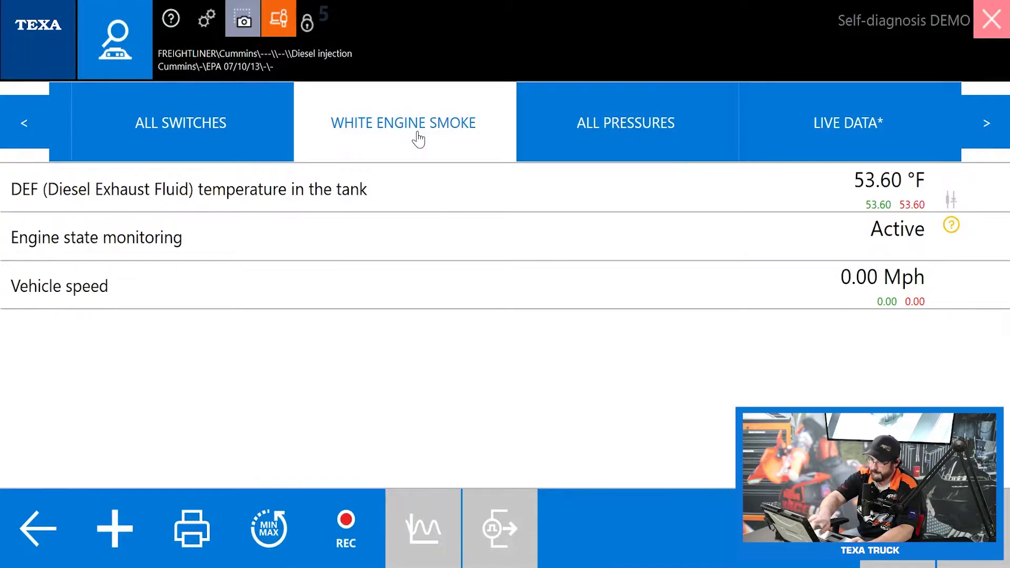
click(215, 130)
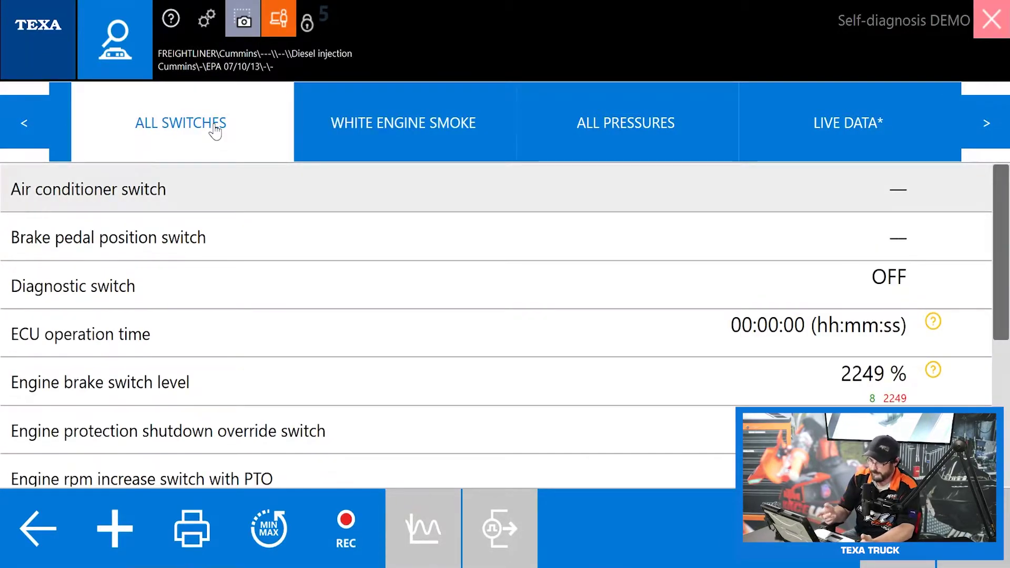
click(410, 153)
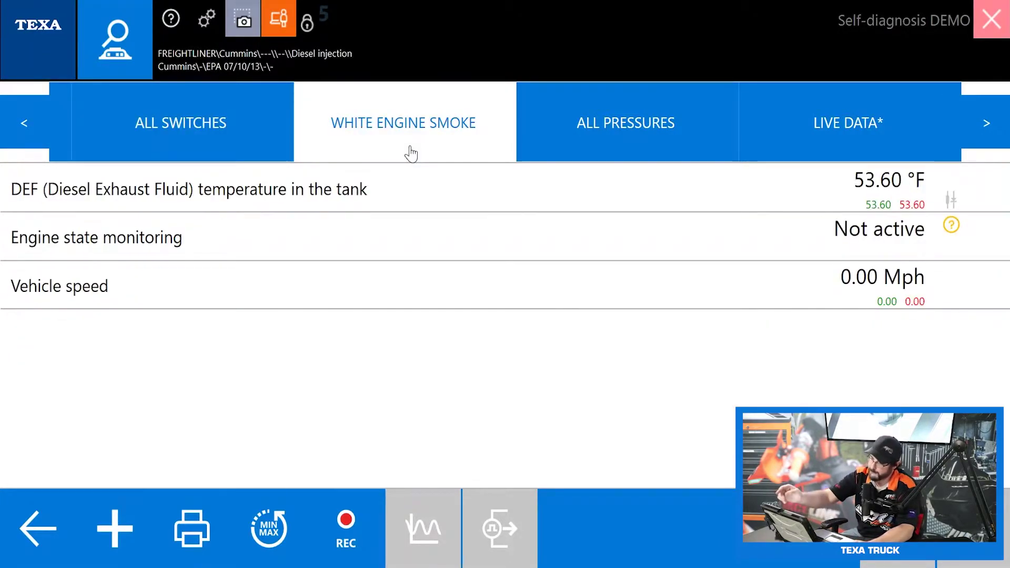
click(632, 137)
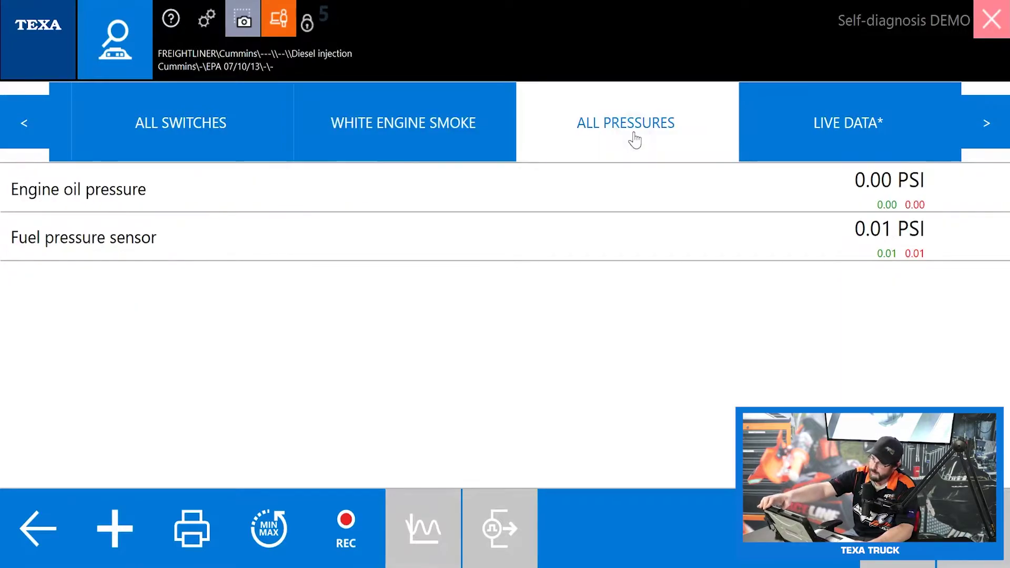
click(838, 148)
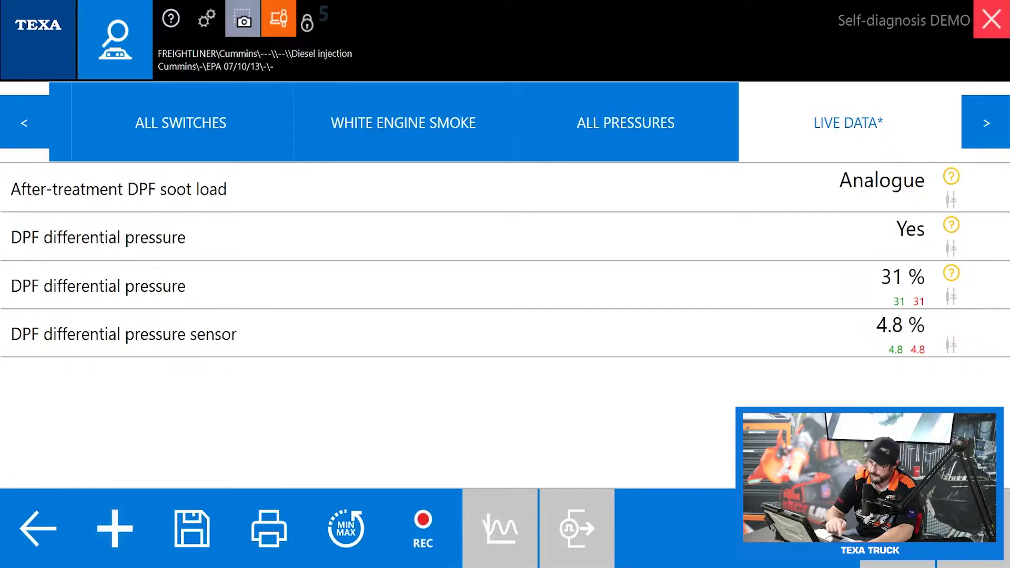
- Create a list named "DPF Data" with After-treatment DPF soot load, both DPF differential pressure entries and DPF differential pressure sensor
click(115, 528)
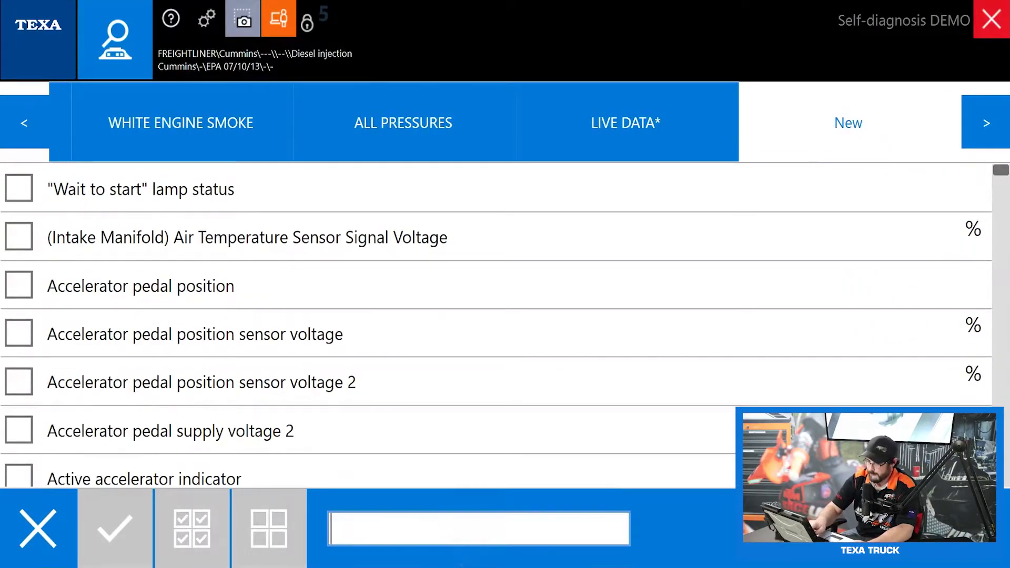
click(507, 530)
text(dpf)
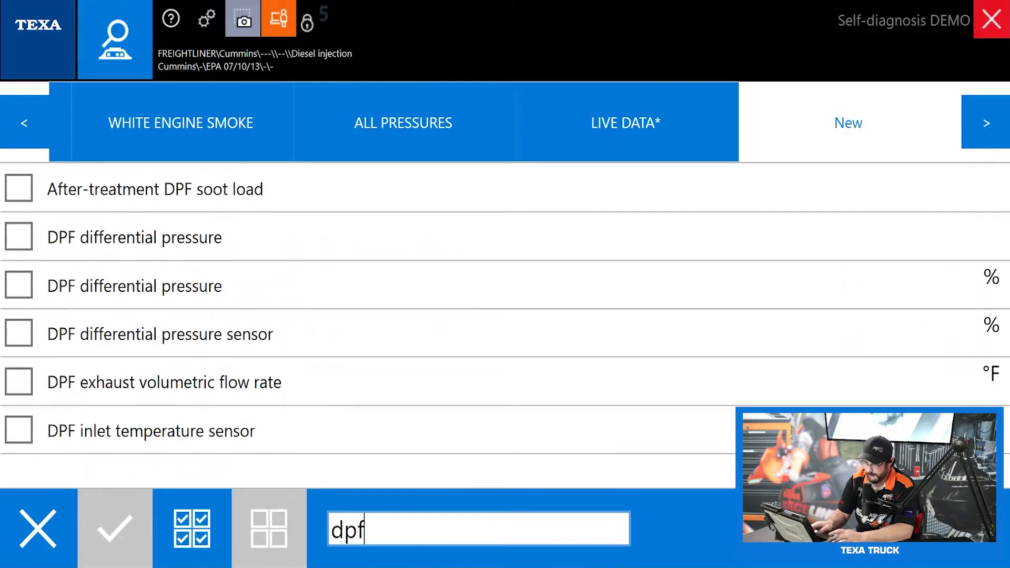
click(18, 188)
click(19, 236)
click(18, 285)
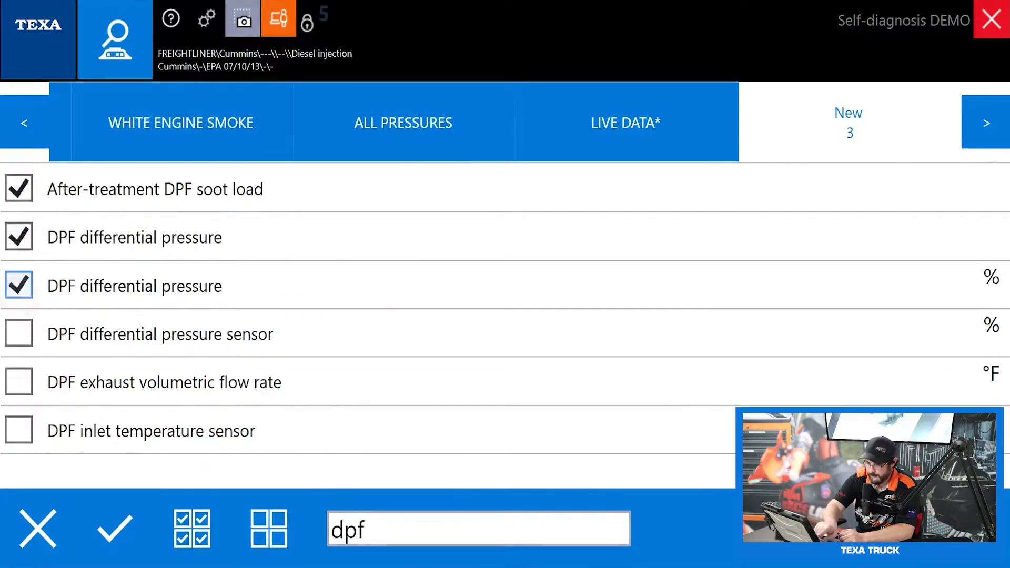
click(18, 333)
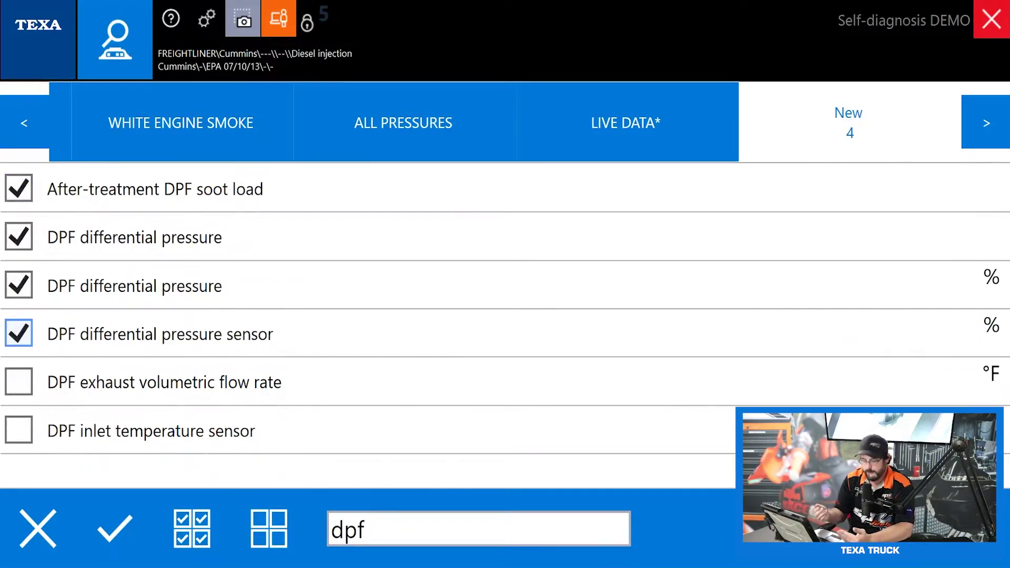
click(114, 528)
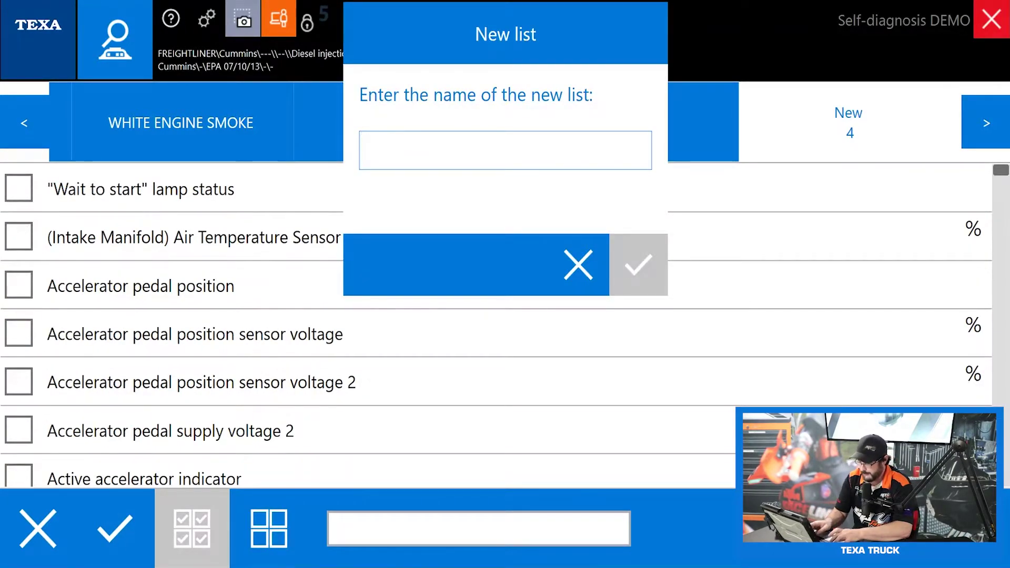
text(DPF Data)
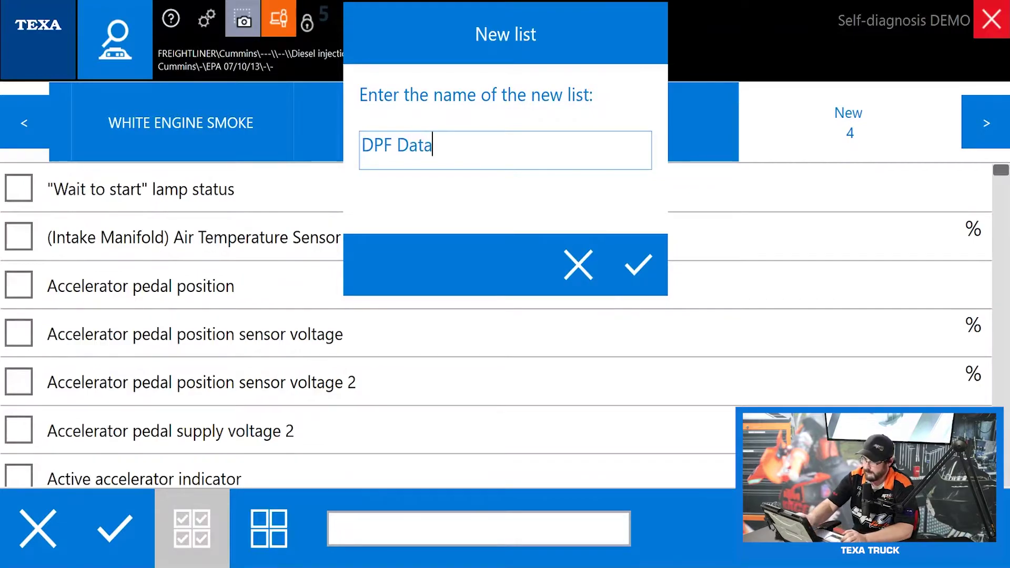
click(628, 263)
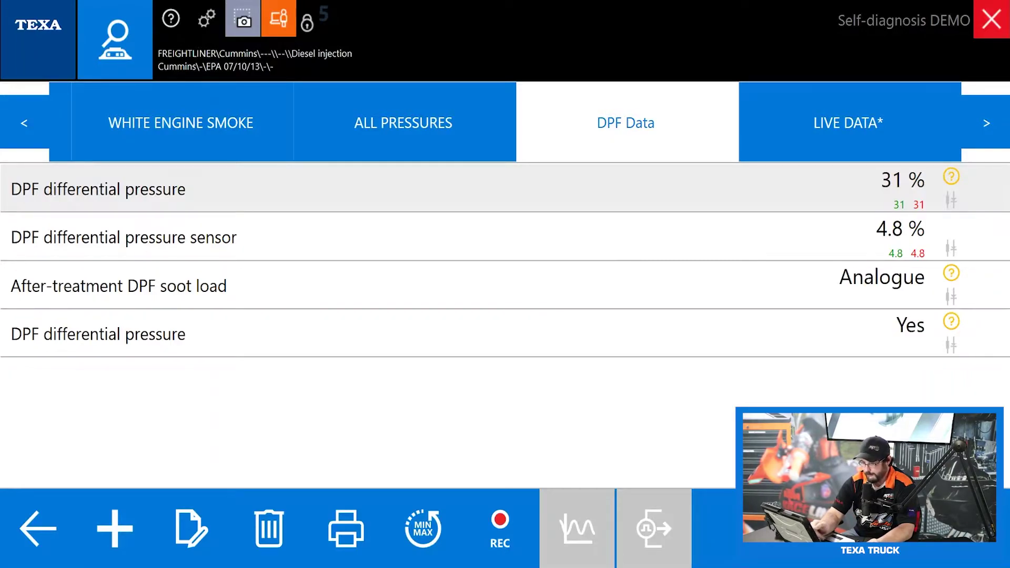
- Leave the custom lists and delete the DPF filter to restore all live data parameters
click(34, 531)
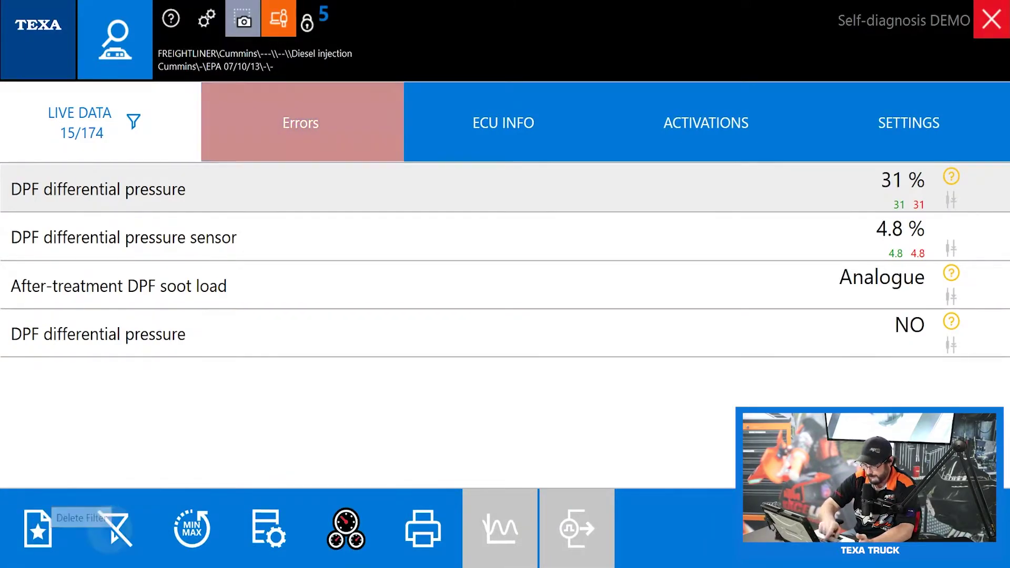
click(114, 528)
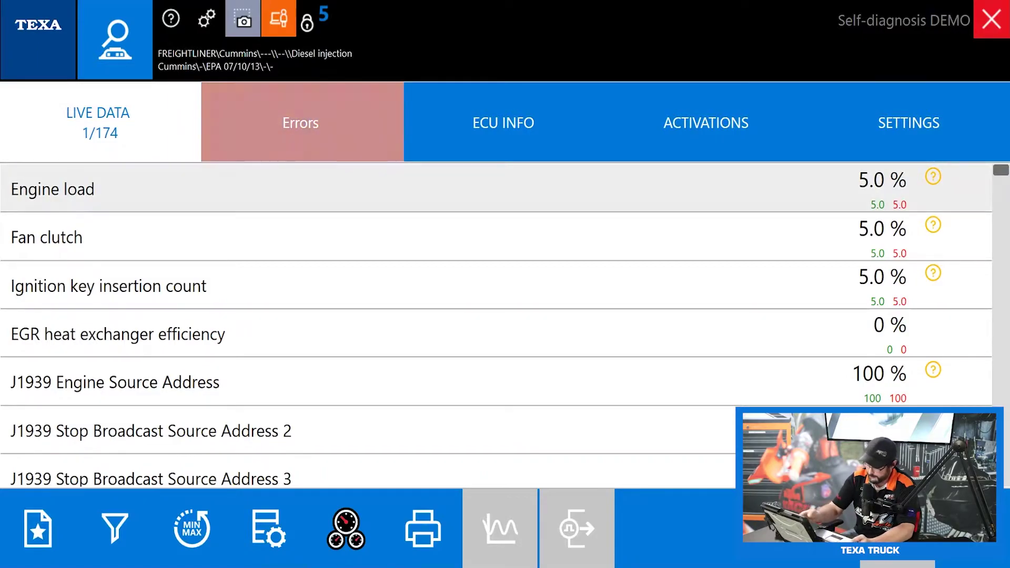
drag(553, 375, 556, 399)
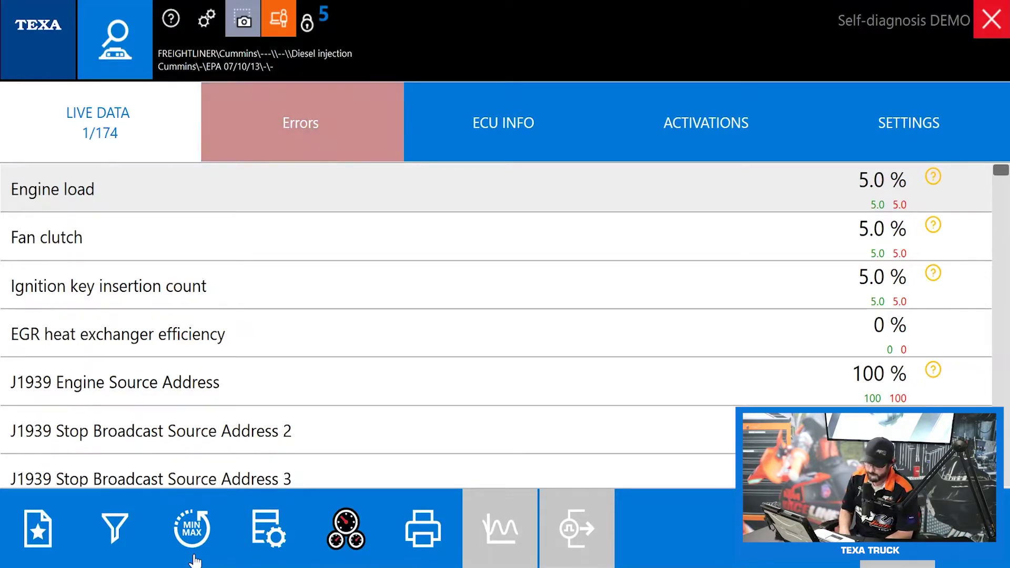
- View the technical documentation categories for the diesel injection system, and open the live data gauge display
click(287, 526)
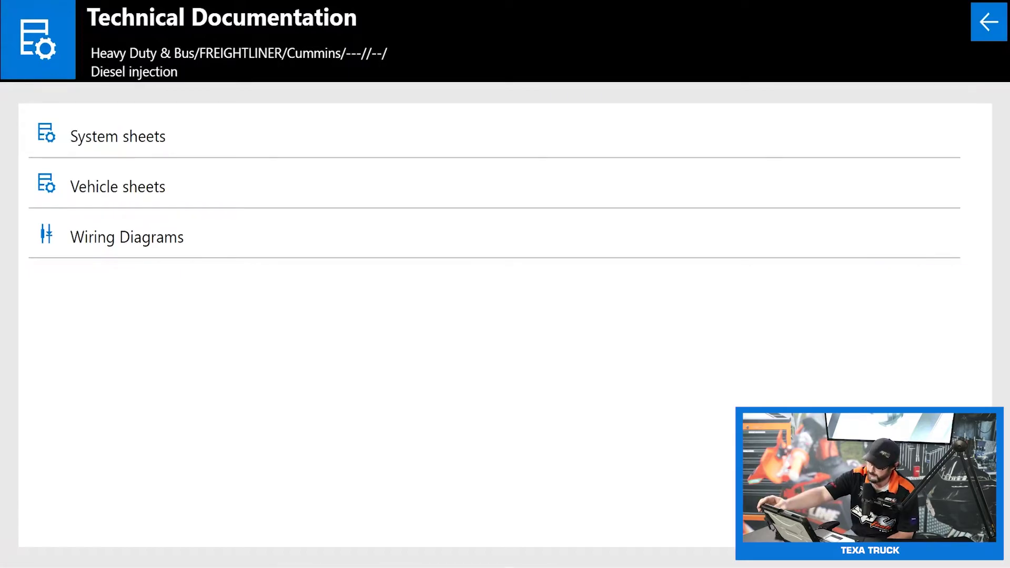
click(989, 22)
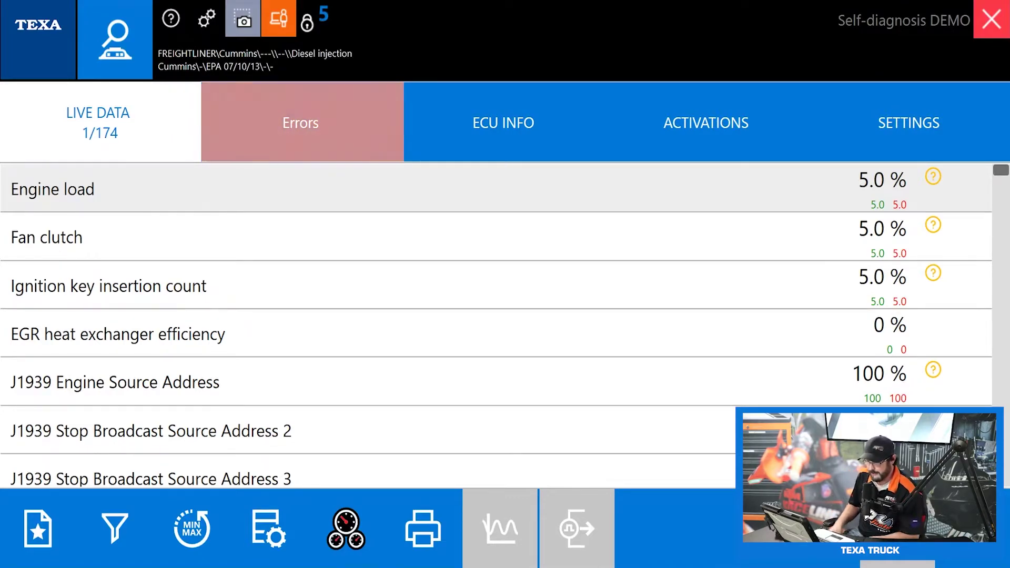
click(345, 528)
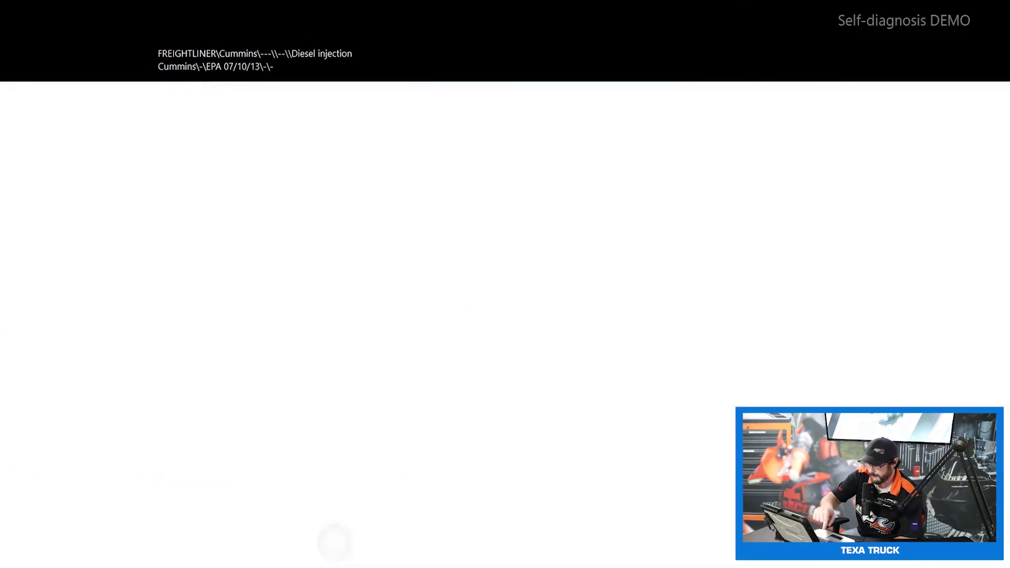
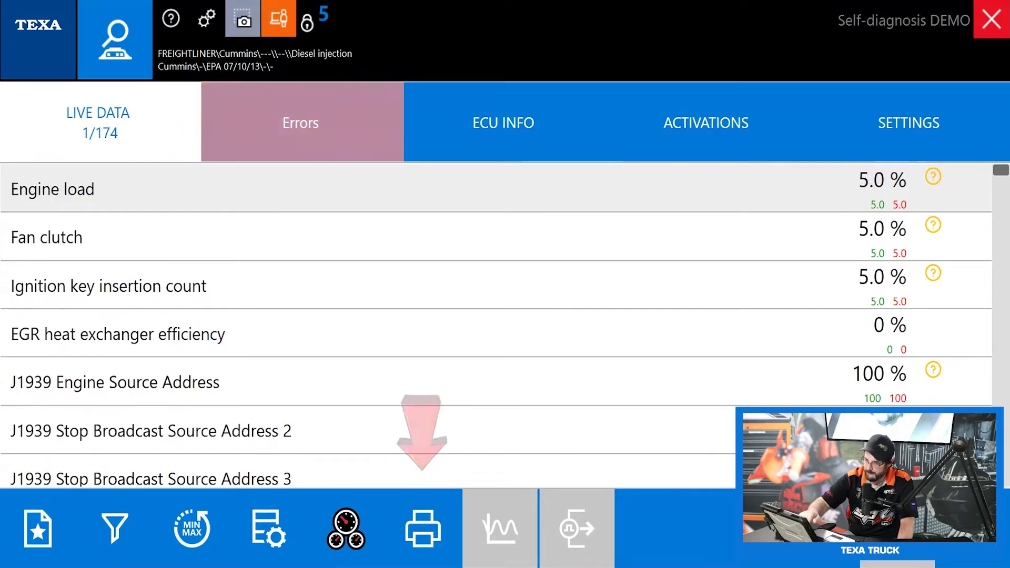
- Review the ECU information from the ECU code through to Engine hours, highlight the Engine hours entry and return to the list's beginning
click(503, 122)
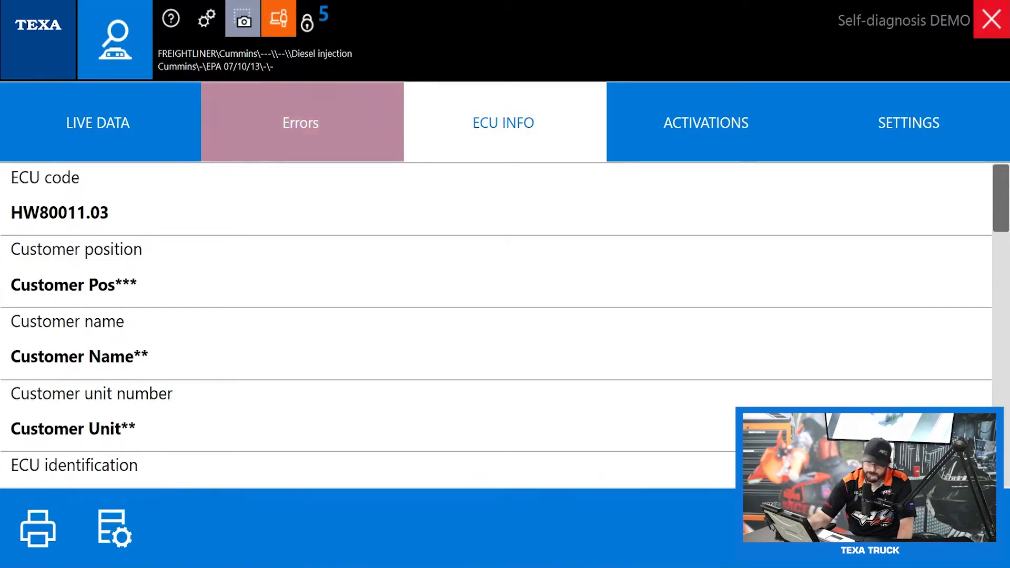
scroll(670, 268, down, 5)
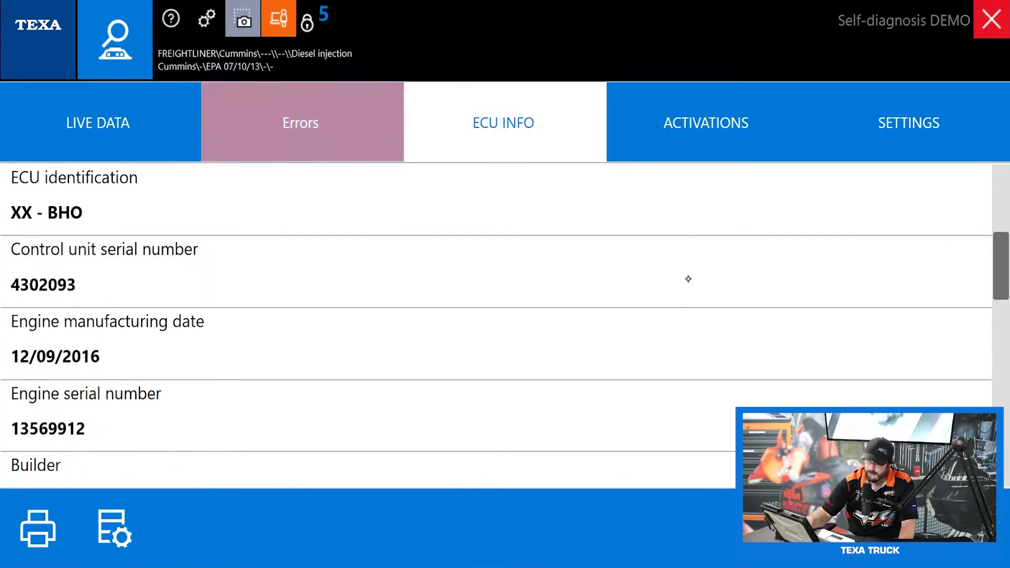
scroll(688, 279, down, 5)
scroll(665, 238, down, 8)
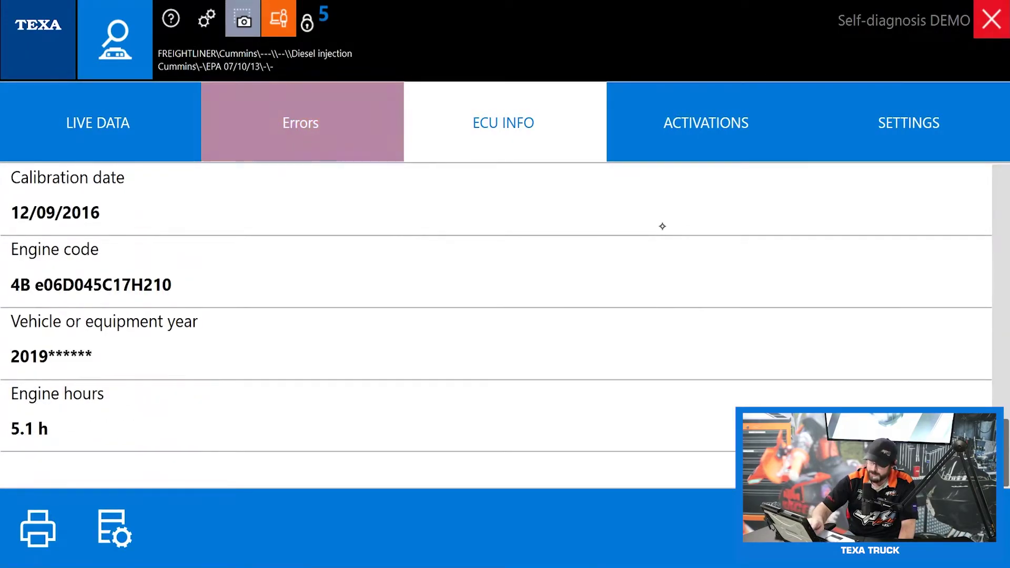
click(335, 429)
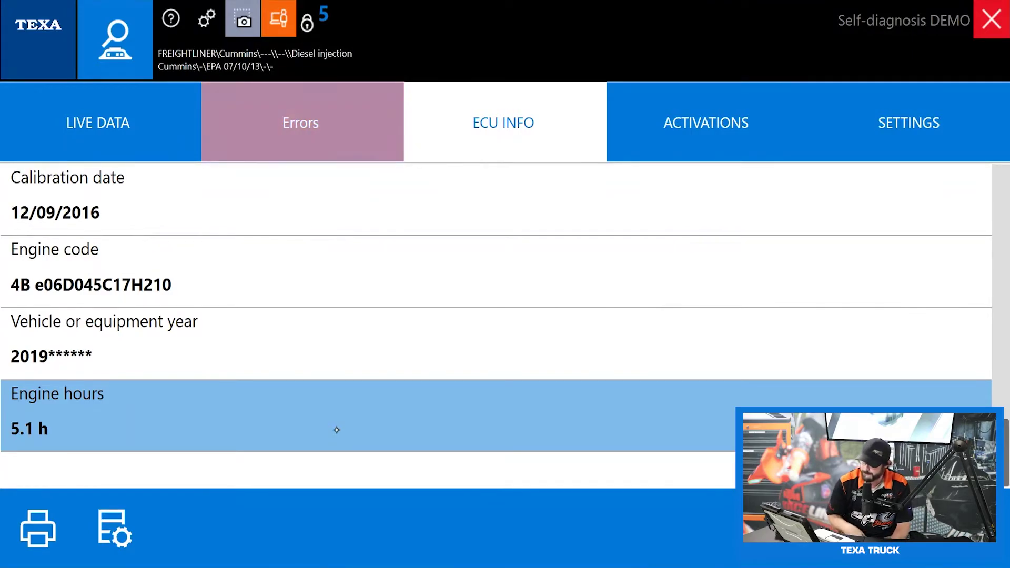
scroll(337, 429, up, 10)
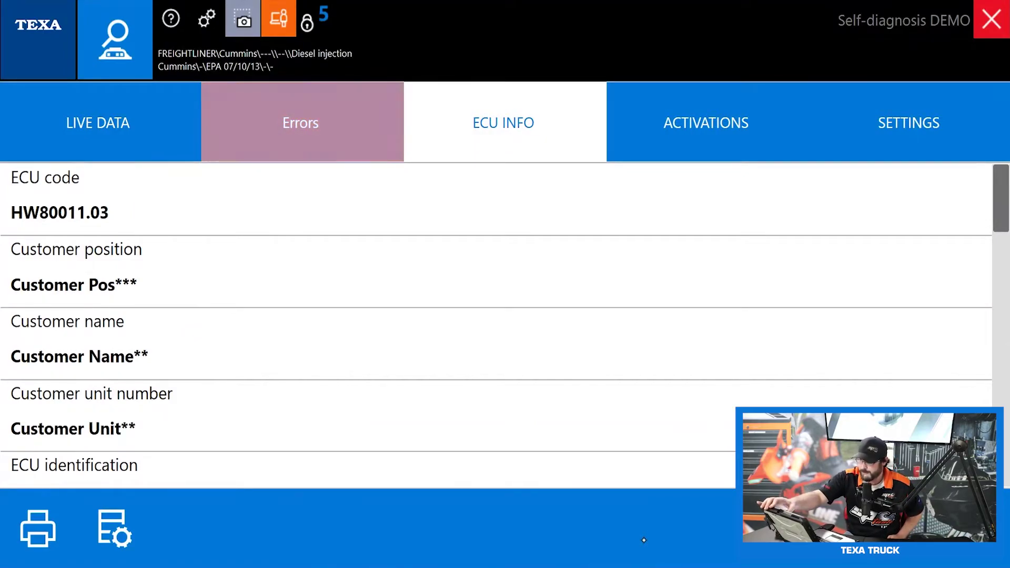
- Examine the available activations from the After-treatment DEF system leak test through to the Starter lock out relay test
click(707, 128)
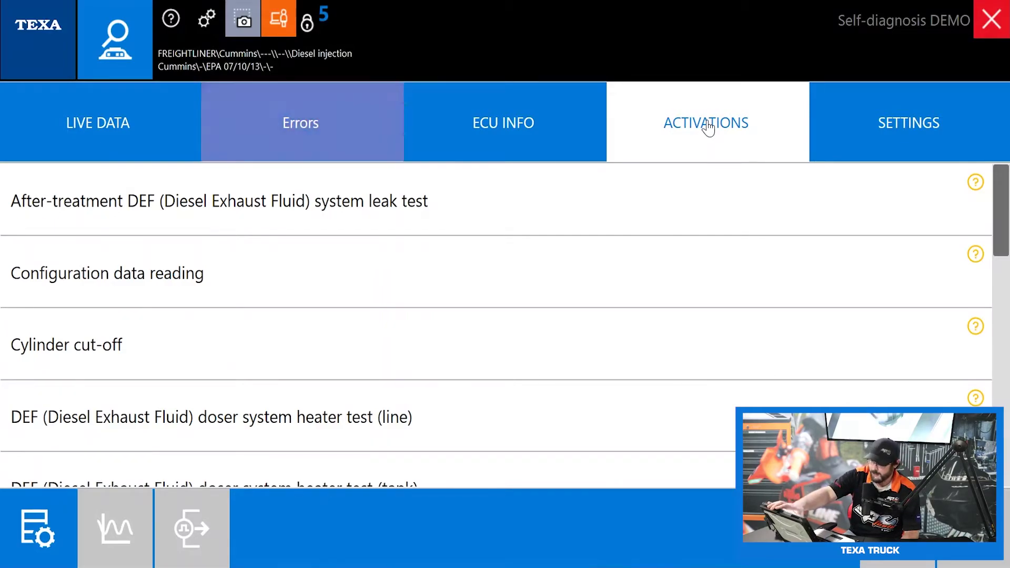
scroll(571, 291, down, 1)
scroll(574, 463, up, 1)
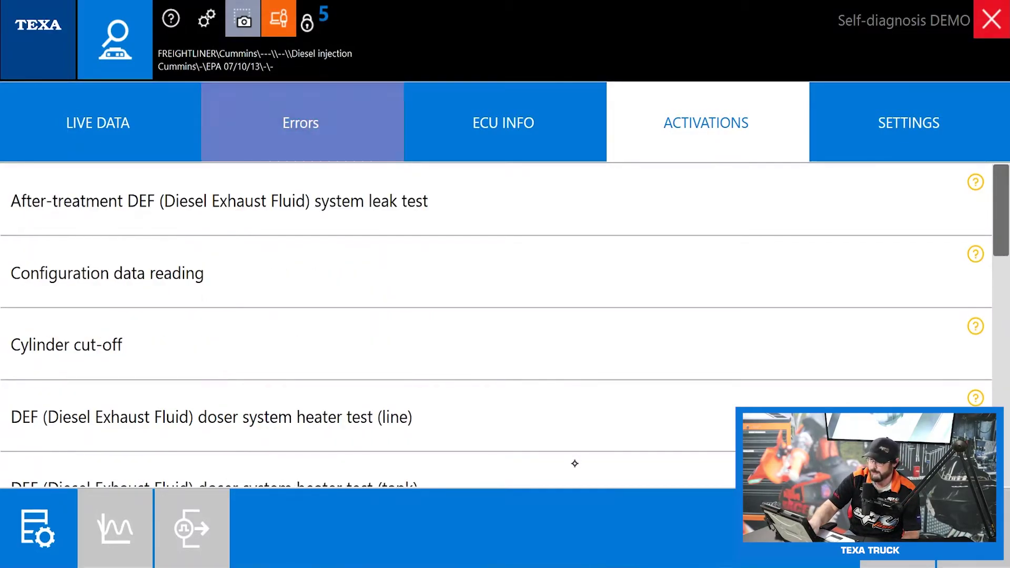
scroll(649, 254, down, 3)
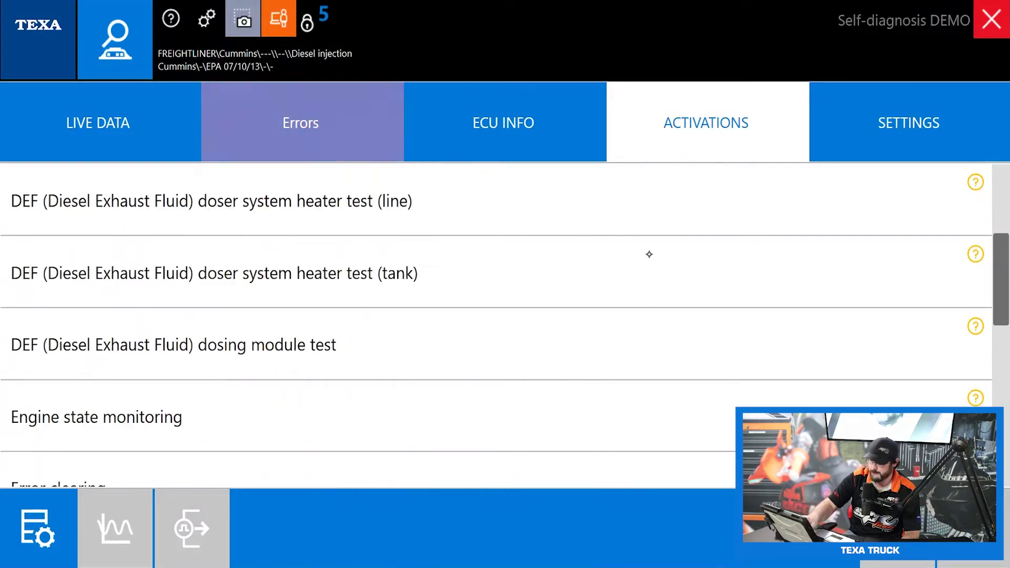
scroll(649, 254, down, 4)
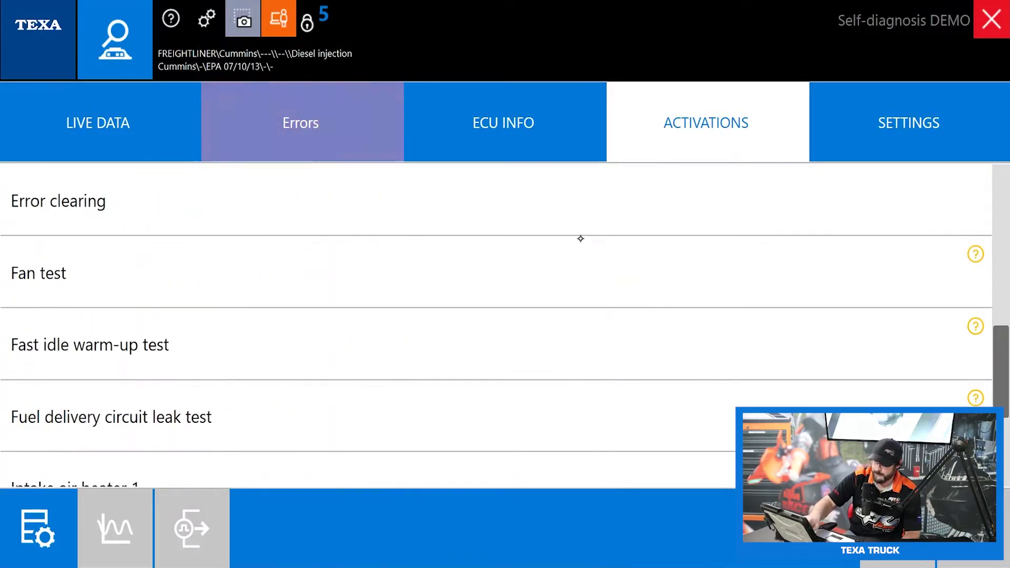
scroll(580, 238, down, 3)
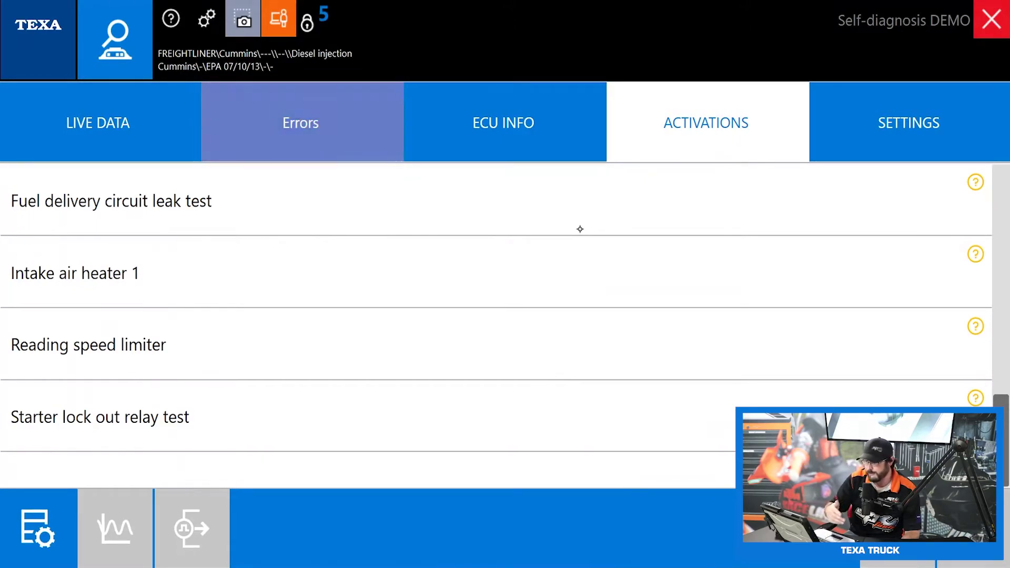
scroll(580, 229, up, 10)
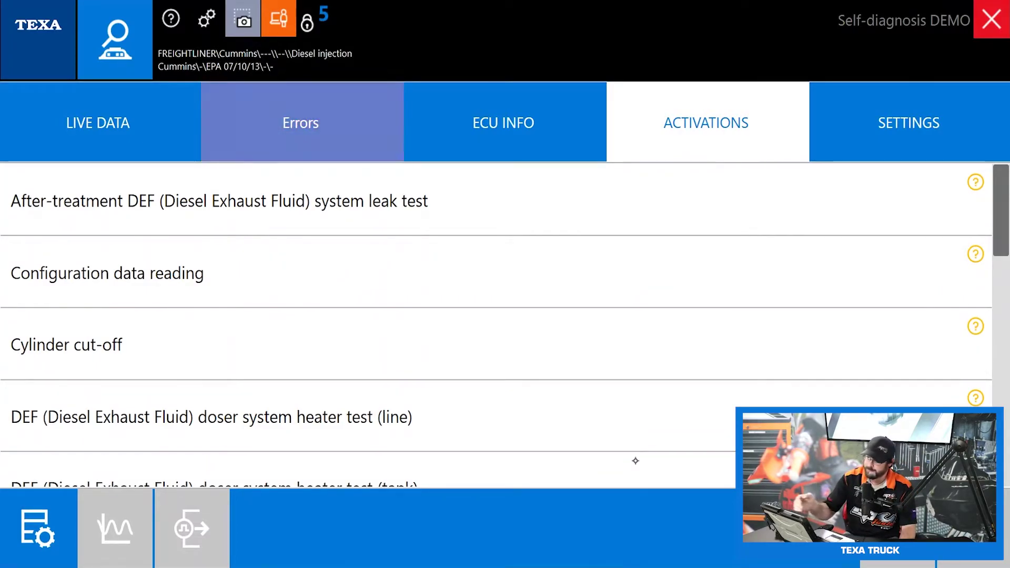
- Compare the activations with the settings procedures, and examine the settings from After-treatment DPF and SCR regeneration to Engine protection
click(901, 129)
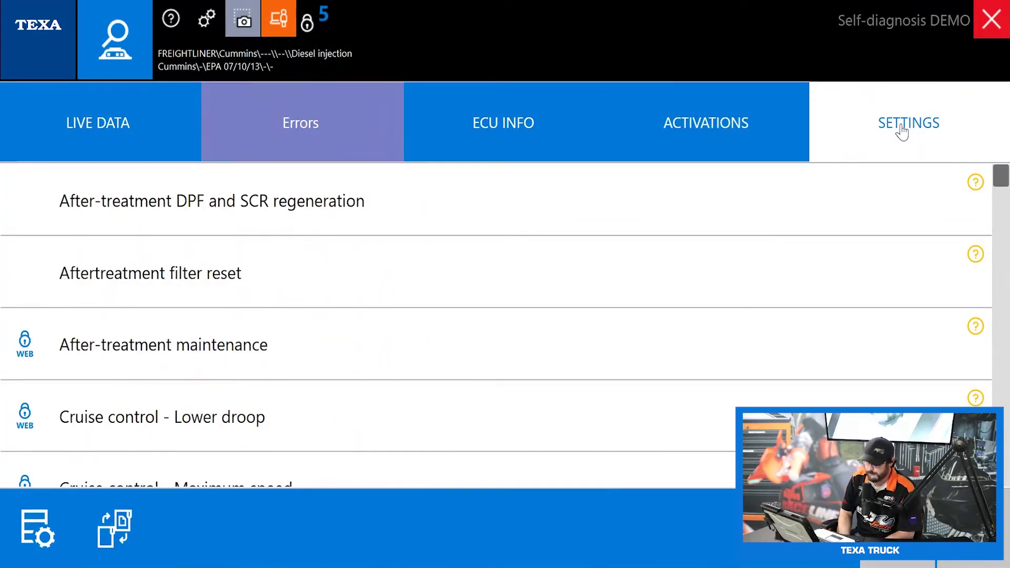
click(734, 115)
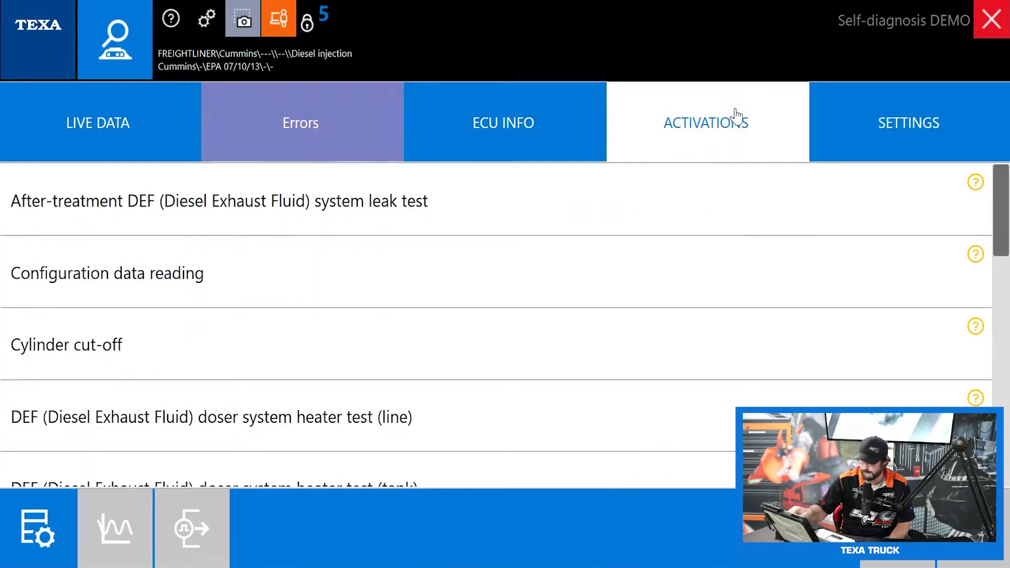
click(911, 149)
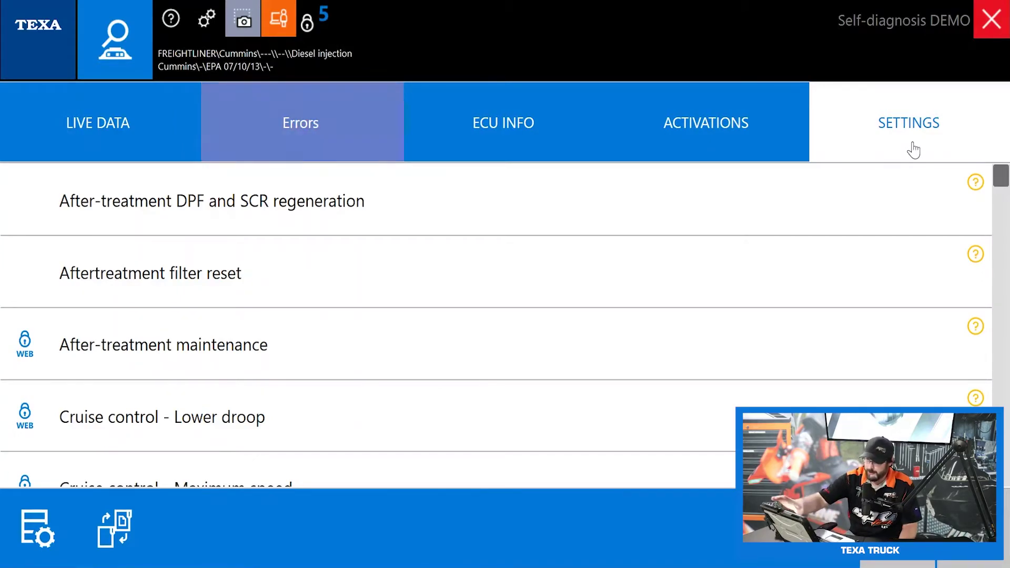
scroll(552, 381, down, 3)
scroll(533, 375, down, 3)
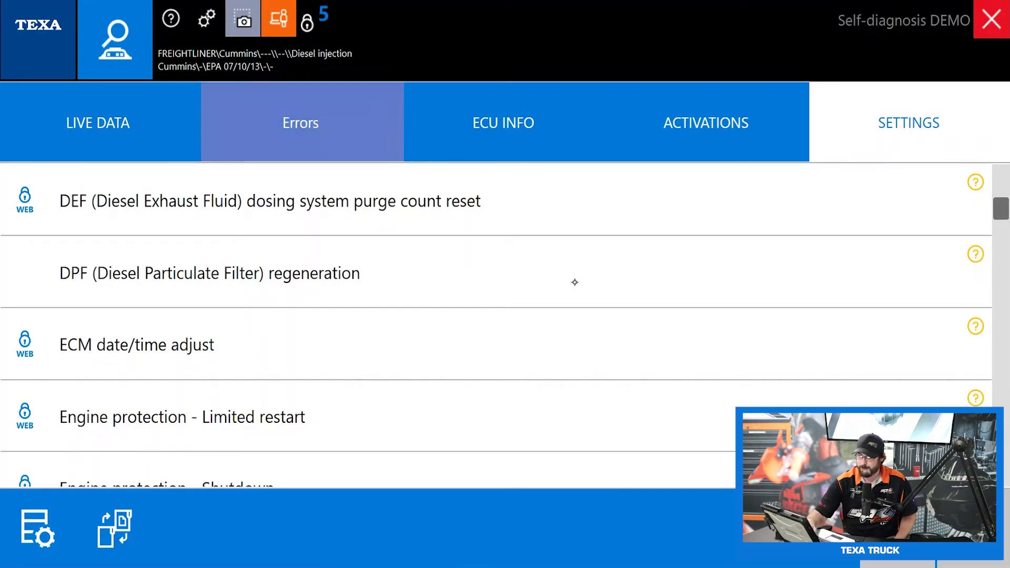
scroll(574, 282, up, 3)
scroll(578, 347, up, 3)
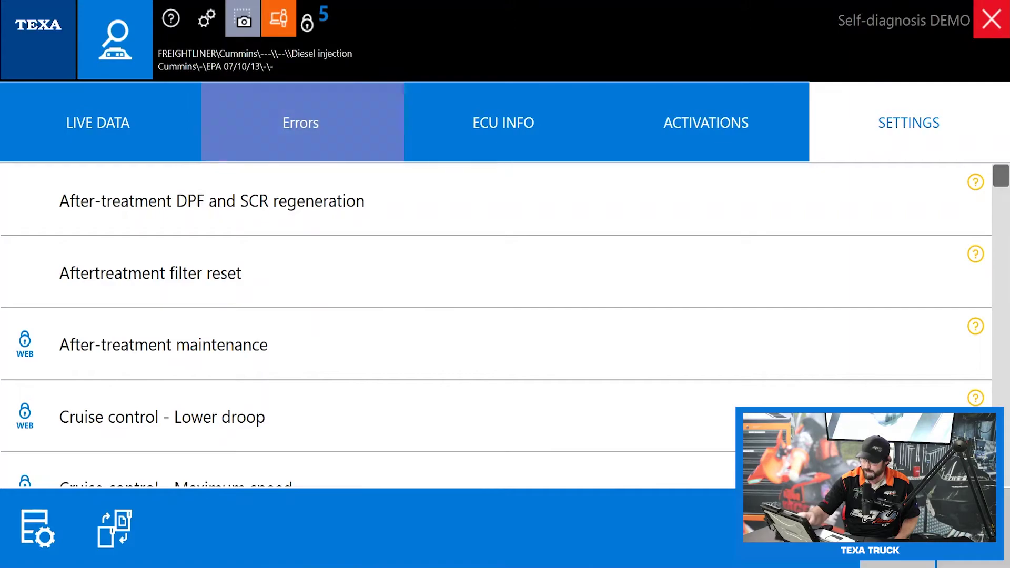
- Find the DPF (Diesel Particulate Filter) regeneration procedure in the settings and highlight it
scroll(494, 326, down, 2)
scroll(672, 404, down, 2)
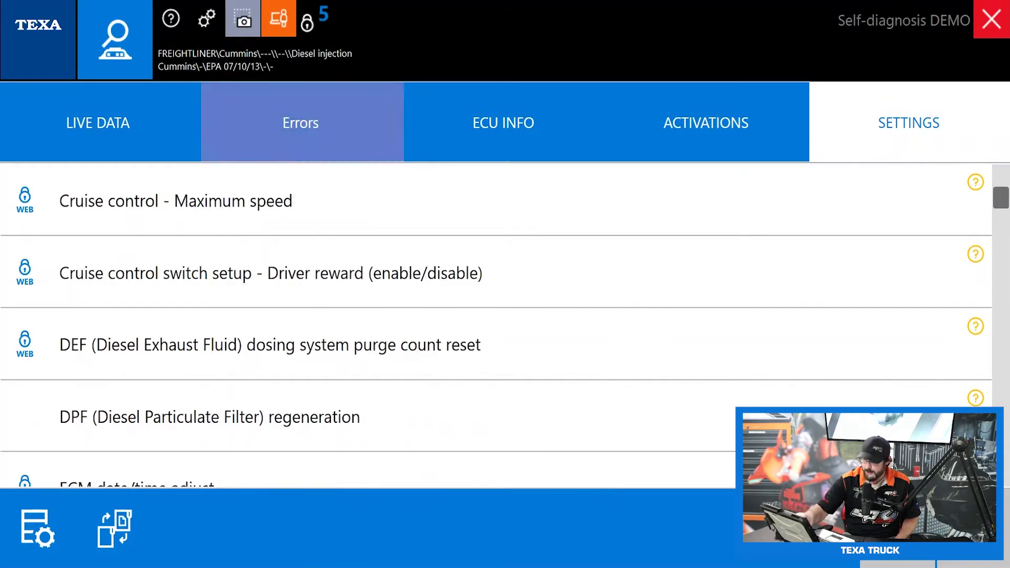
scroll(677, 319, down, 2)
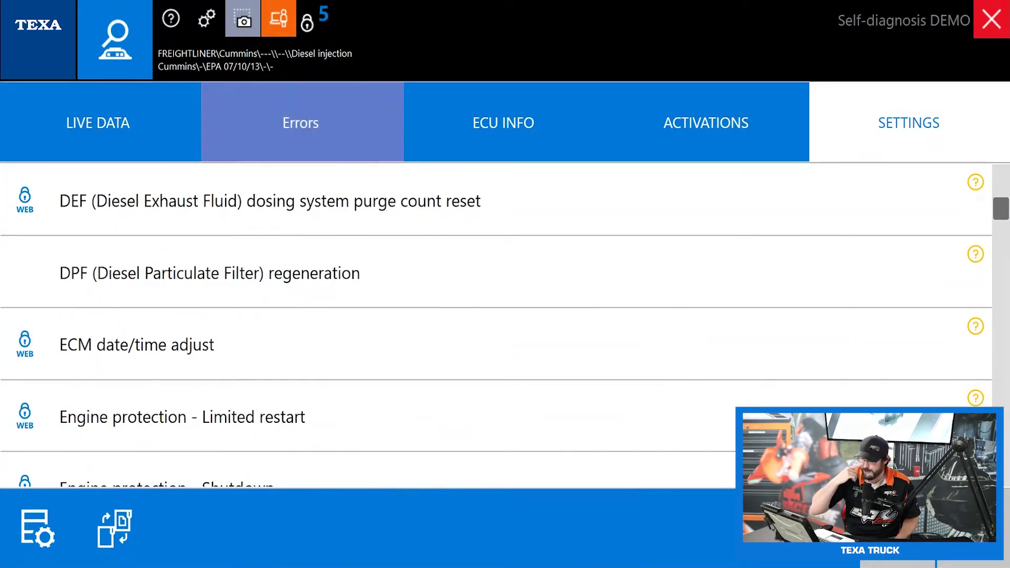
click(210, 273)
- Browse the engine protection, idle shutdown and load based speed control settings, and highlight Maximum Vehicle Speed (OEM)
scroll(594, 383, down, 6)
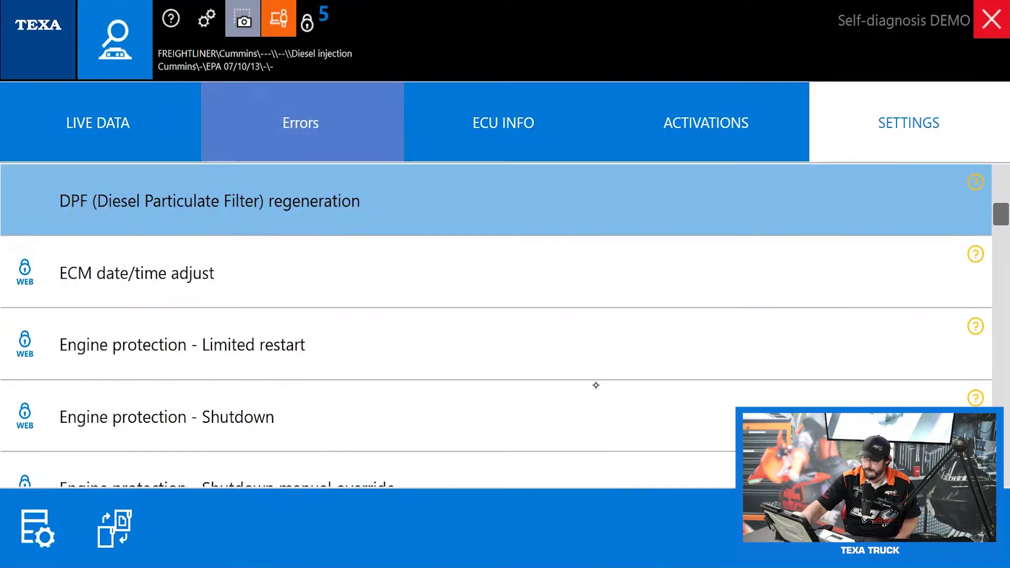
scroll(613, 223, down, 3)
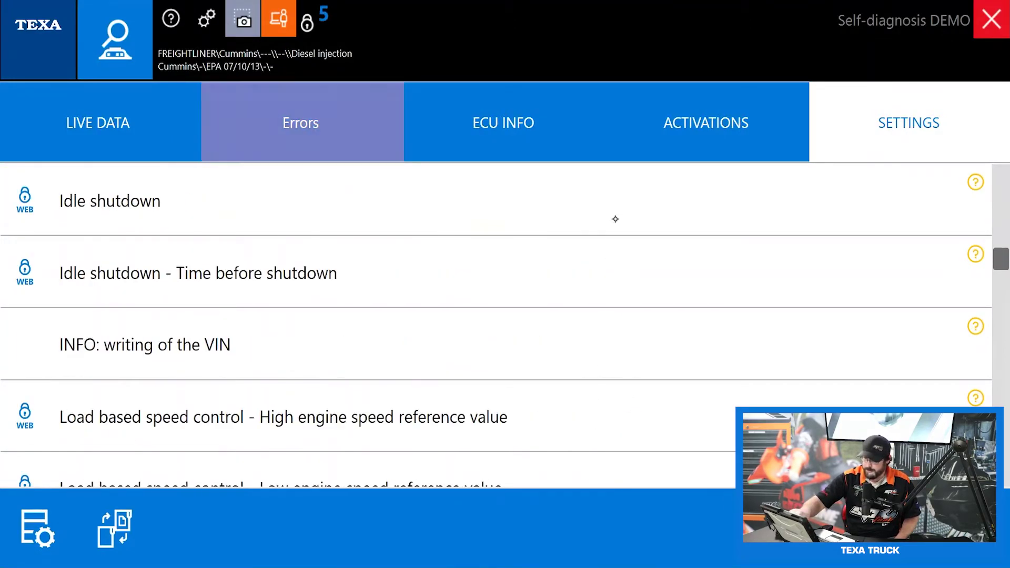
scroll(627, 273, up, 2)
scroll(607, 322, down, 3)
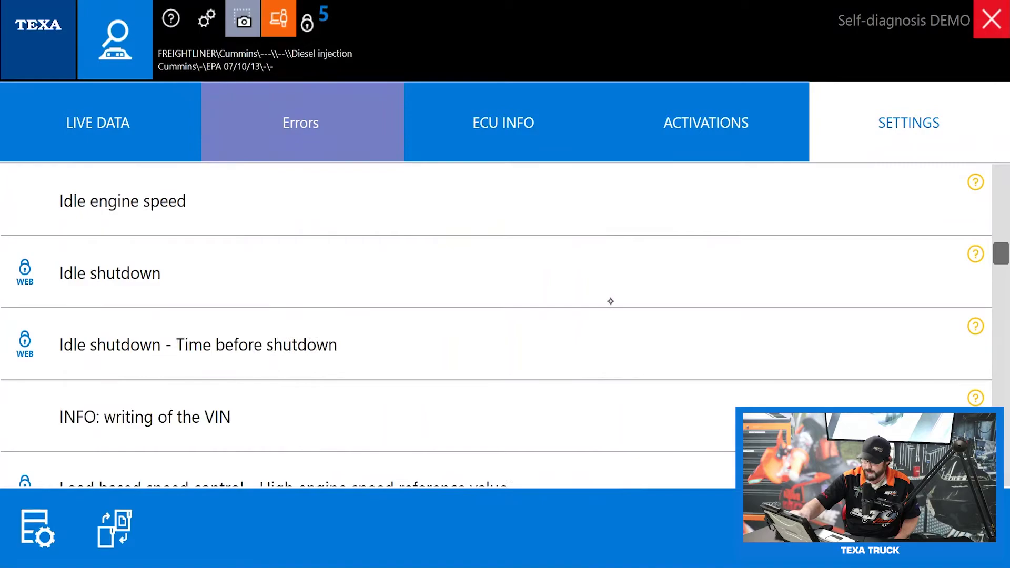
scroll(605, 329, down, 2)
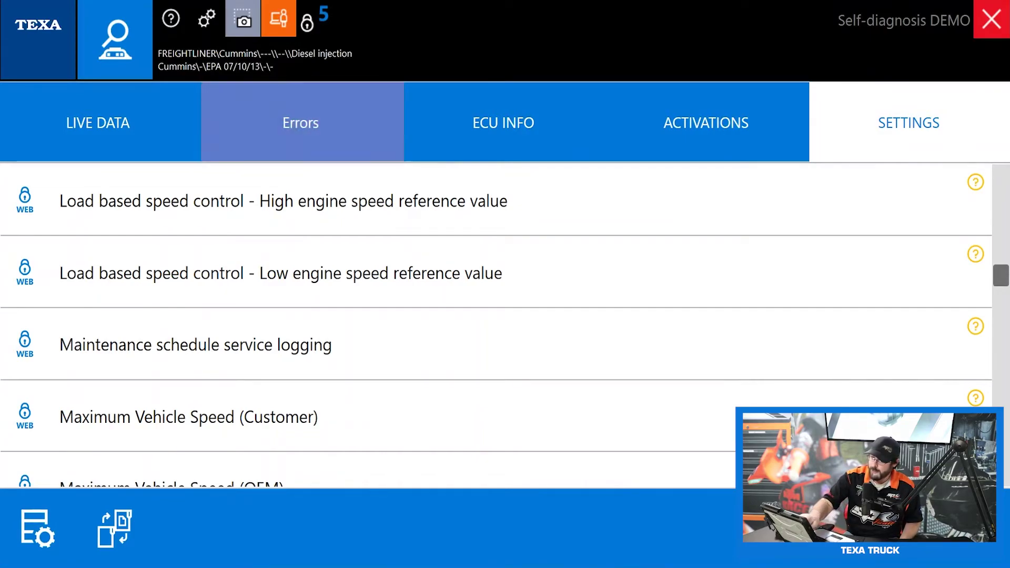
scroll(582, 374, down, 2)
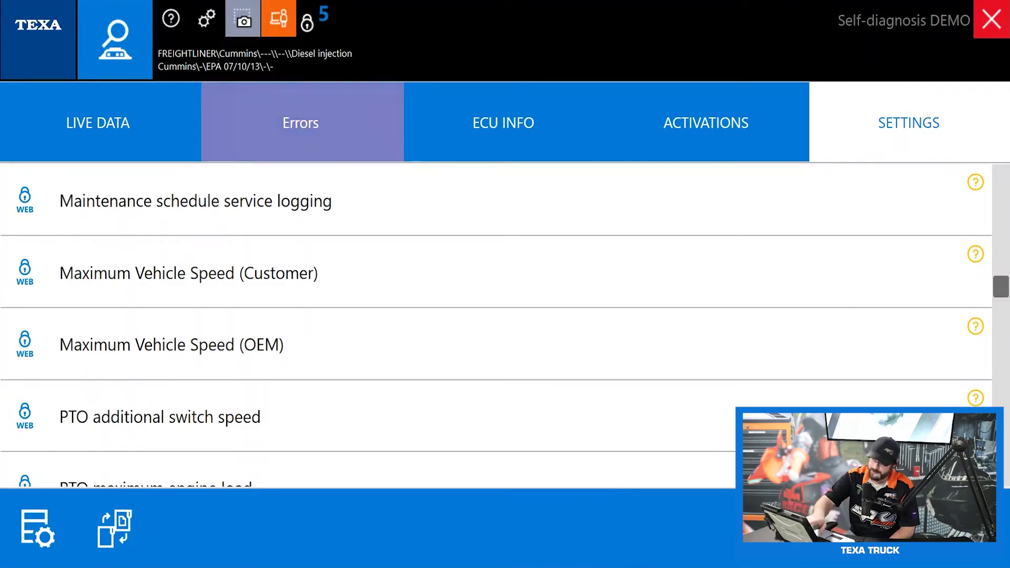
click(417, 338)
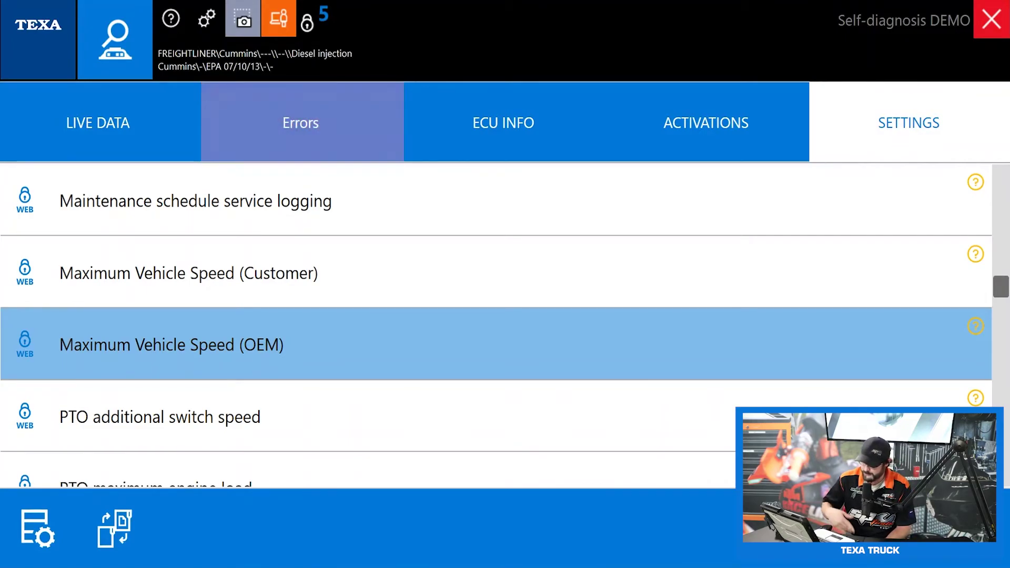
- Look through the PTO and rear axle ratio settings and highlight Reset NOx
scroll(523, 371, down, 1)
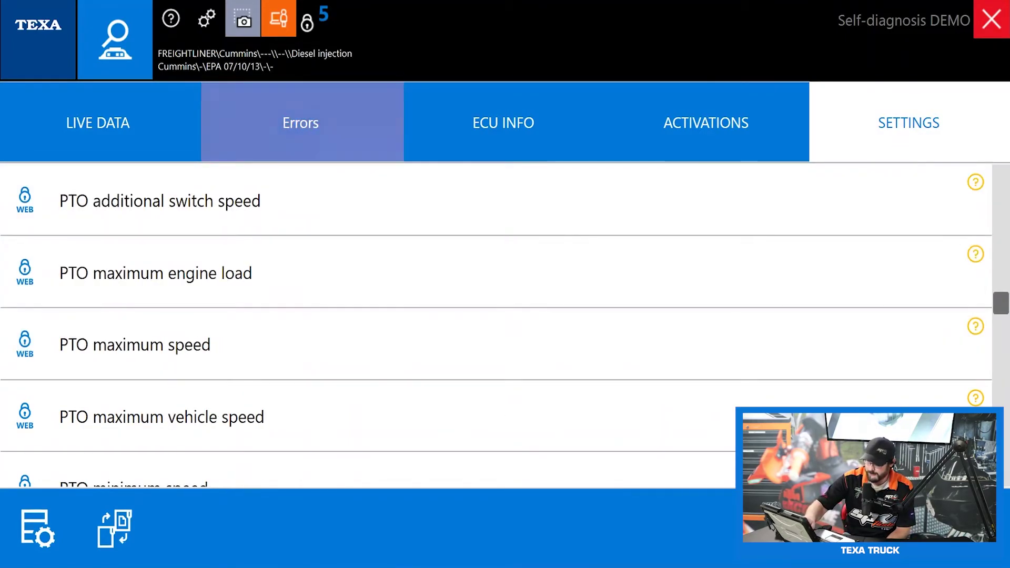
scroll(555, 212, down, 1)
scroll(567, 395, down, 3)
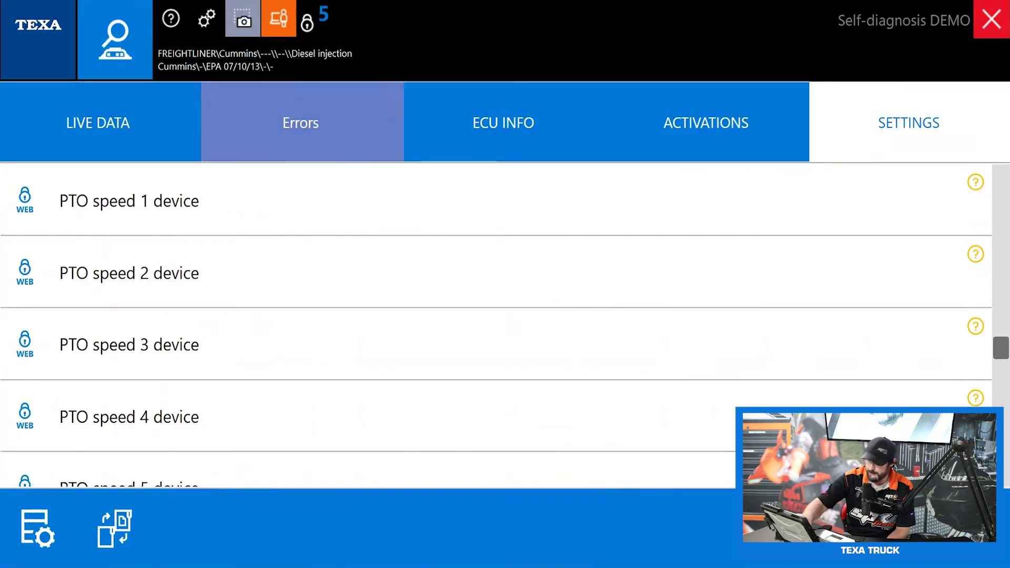
scroll(620, 304, down, 1)
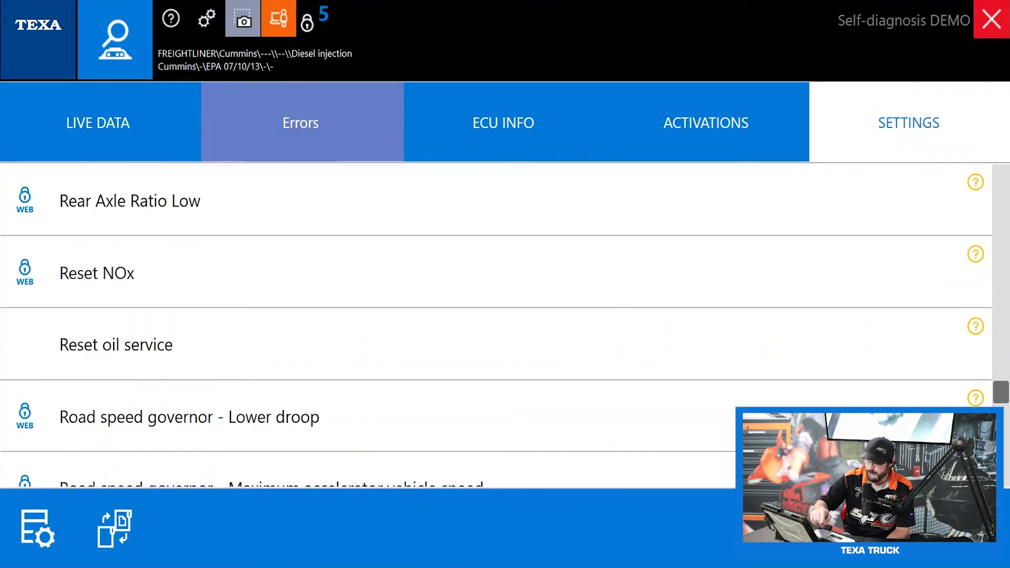
scroll(495, 326, up, 1)
click(473, 344)
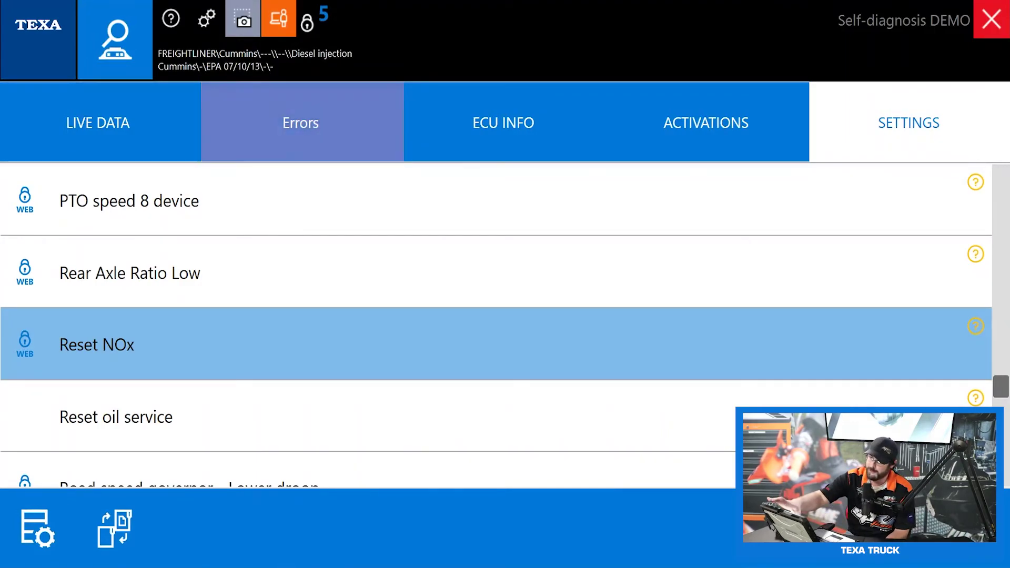
- Examine the remaining settings, including the road speed governor, SAE J1939 Multiplexing, Tire size and Trip information entries
scroll(615, 396, down, 3)
scroll(652, 373, down, 1)
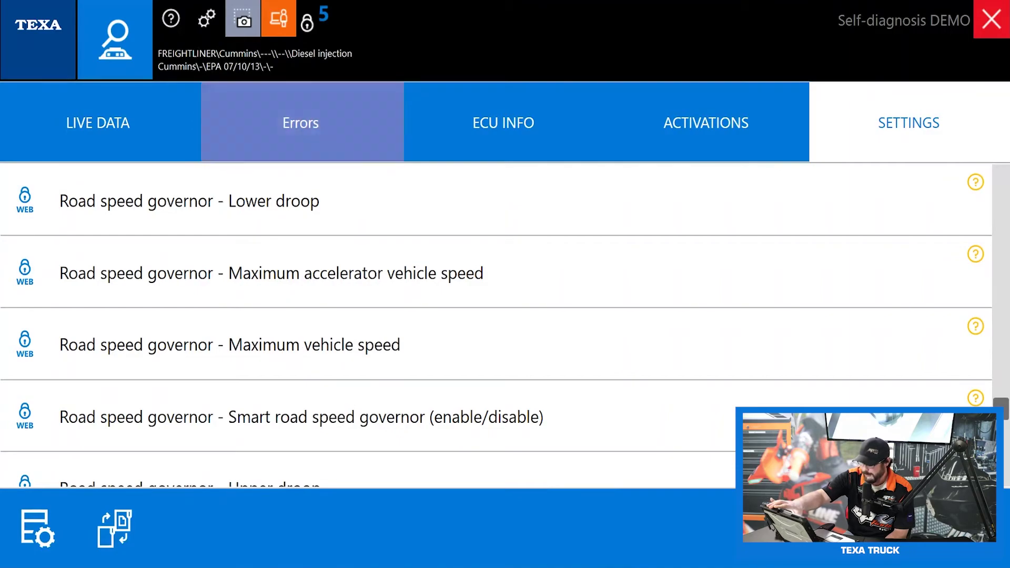
scroll(645, 361, down, 2)
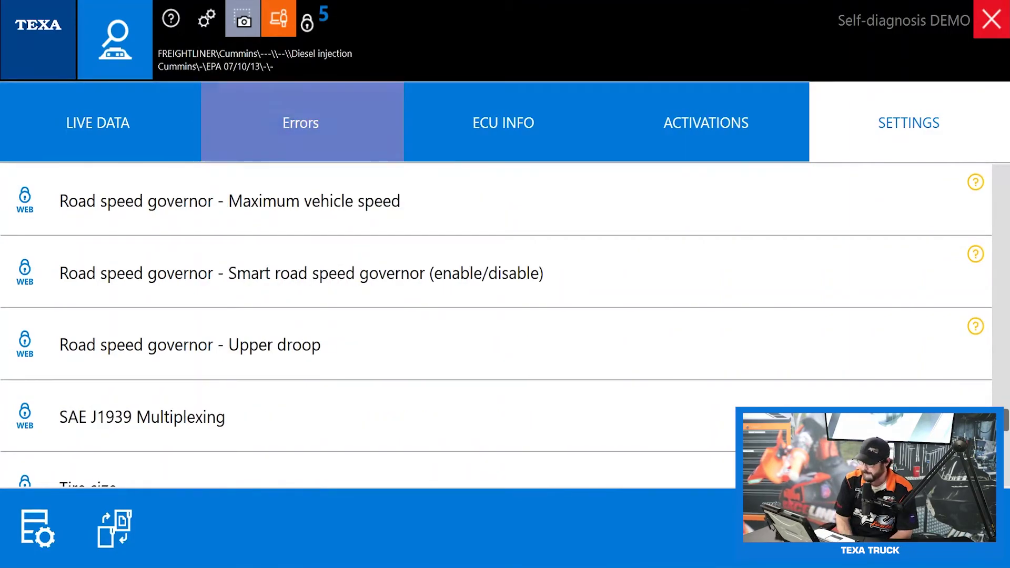
scroll(641, 274, down, 2)
scroll(641, 274, down, 7)
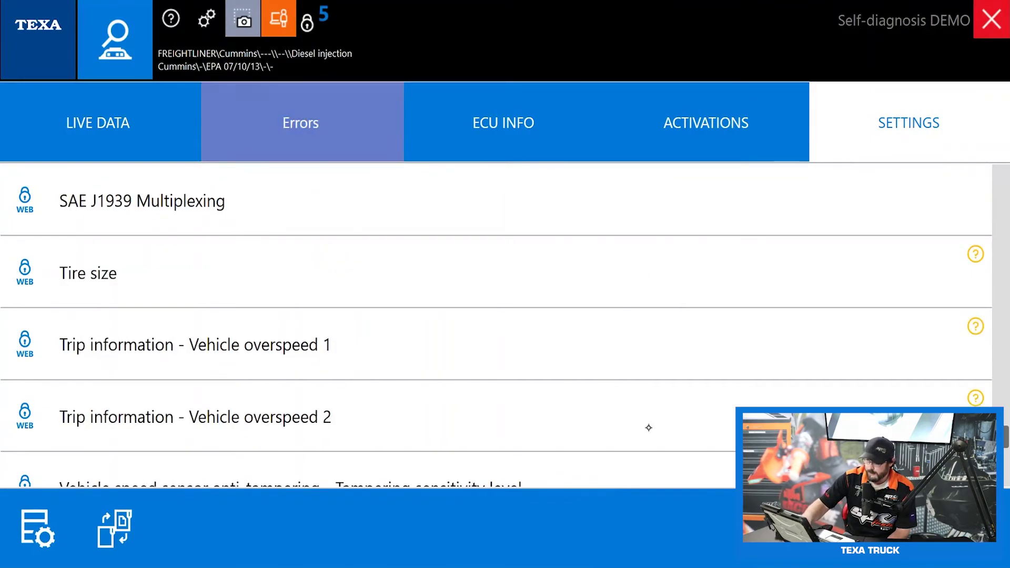
- Check the last vehicle speed source and VGT actuator settings, and return to DPF (Diesel Particulate Filter) regeneration to select it
scroll(641, 275, down, 1)
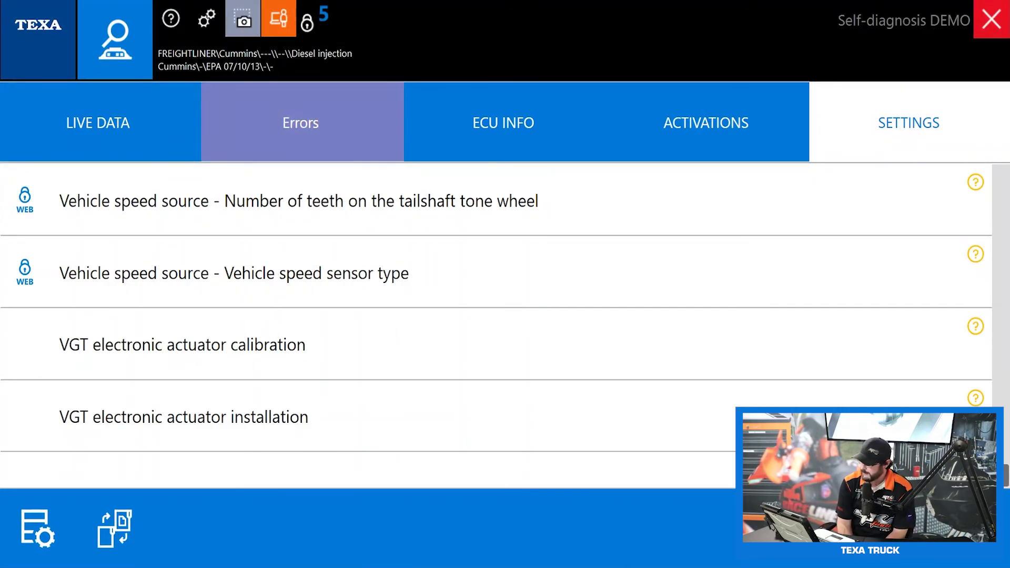
scroll(564, 319, up, 15)
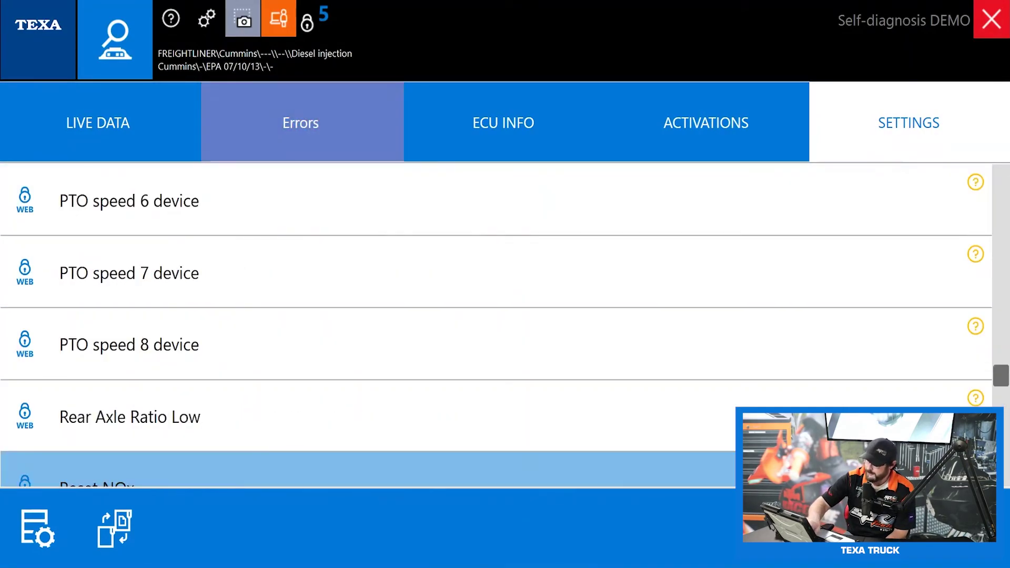
scroll(564, 320, up, 8)
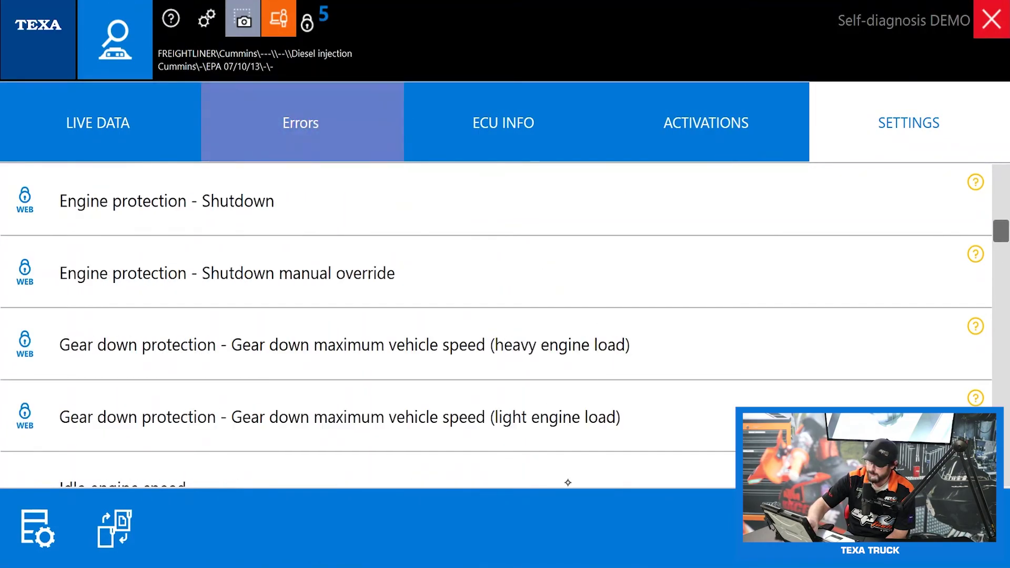
scroll(624, 317, up, 5)
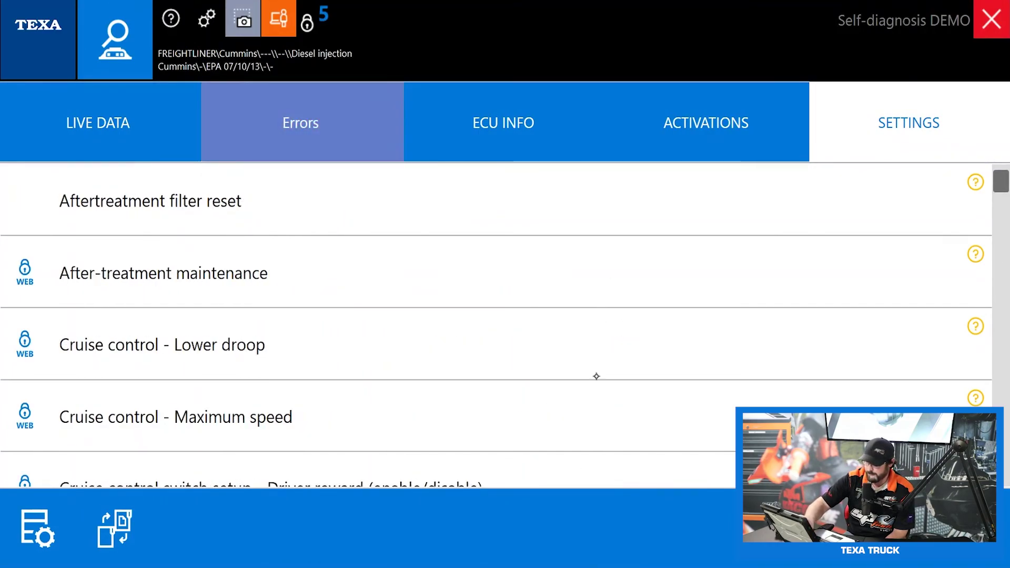
scroll(629, 216, down, 3)
click(427, 416)
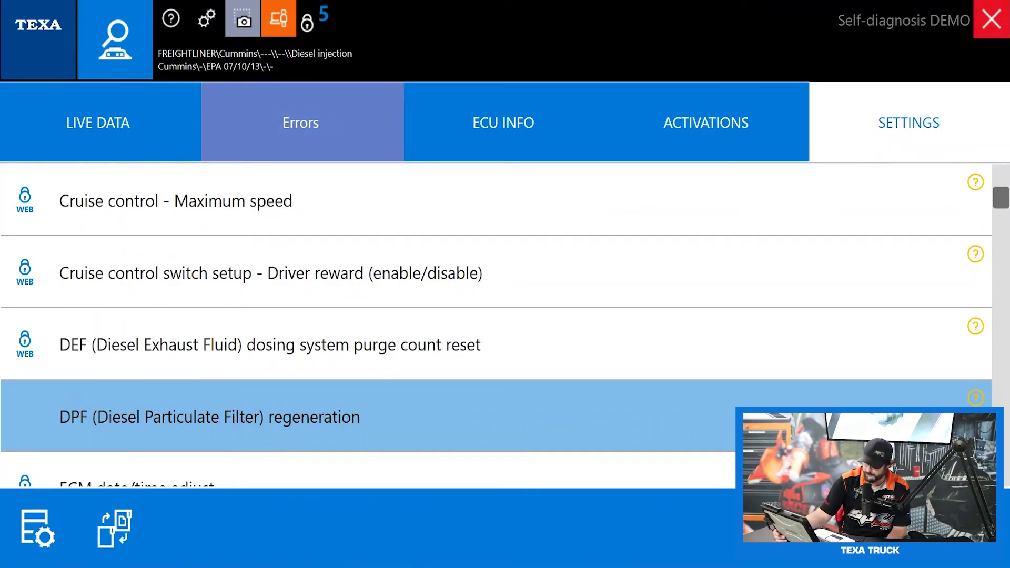
- Read the help description for DPF (Diesel Particulate Filter) regeneration in an enlarged help window and close it
click(975, 398)
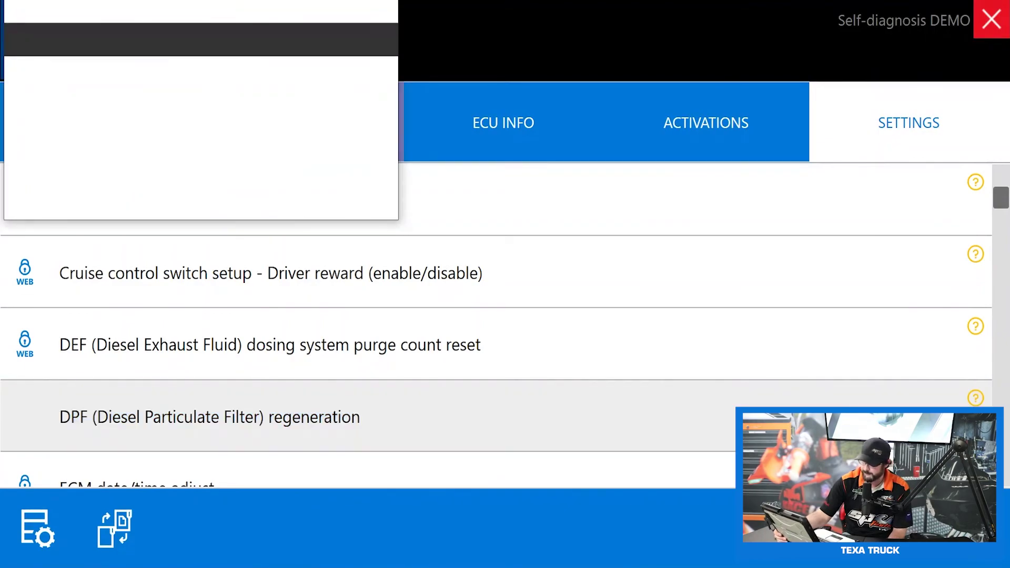
drag(388, 209, 460, 380)
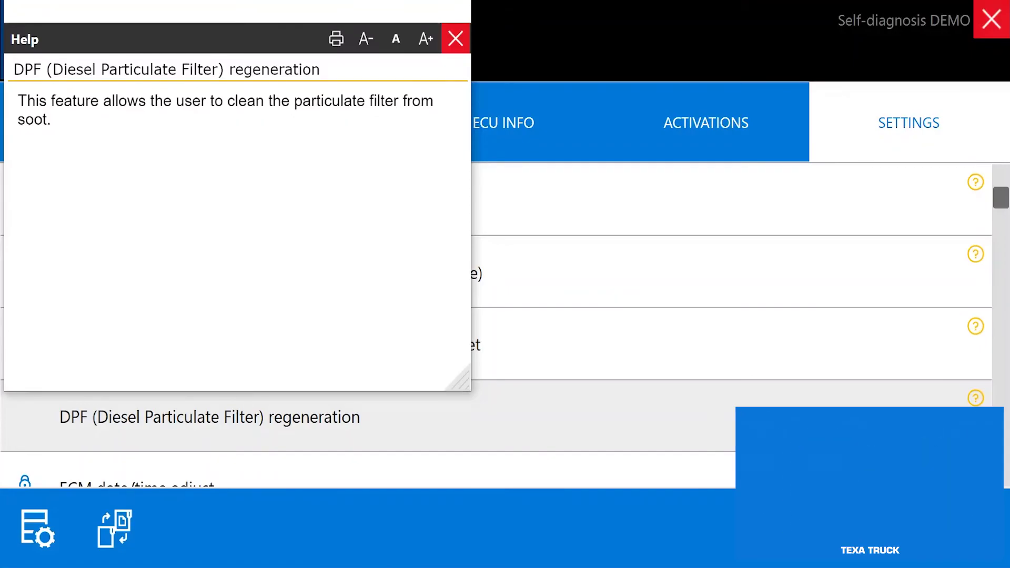
click(456, 39)
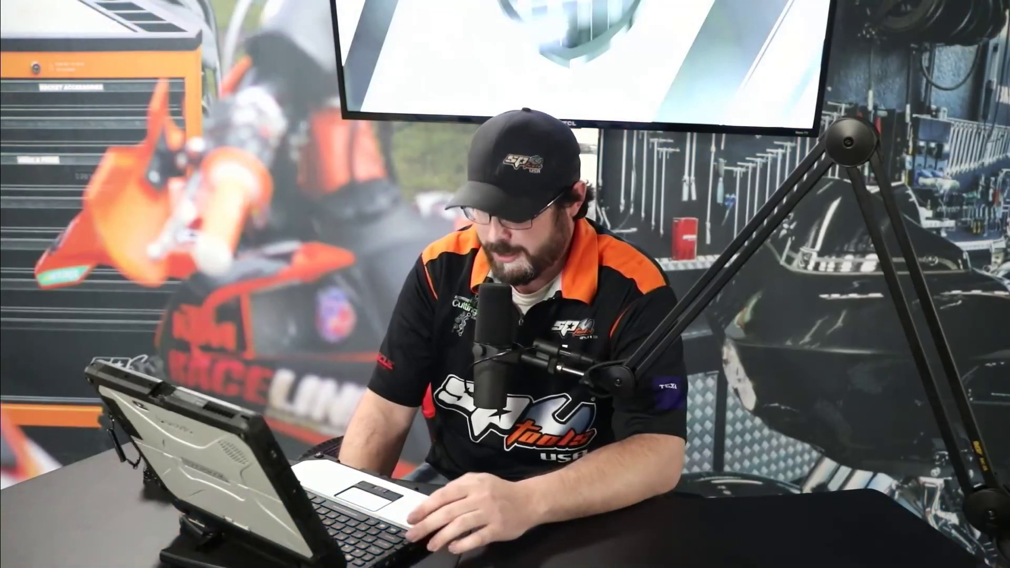